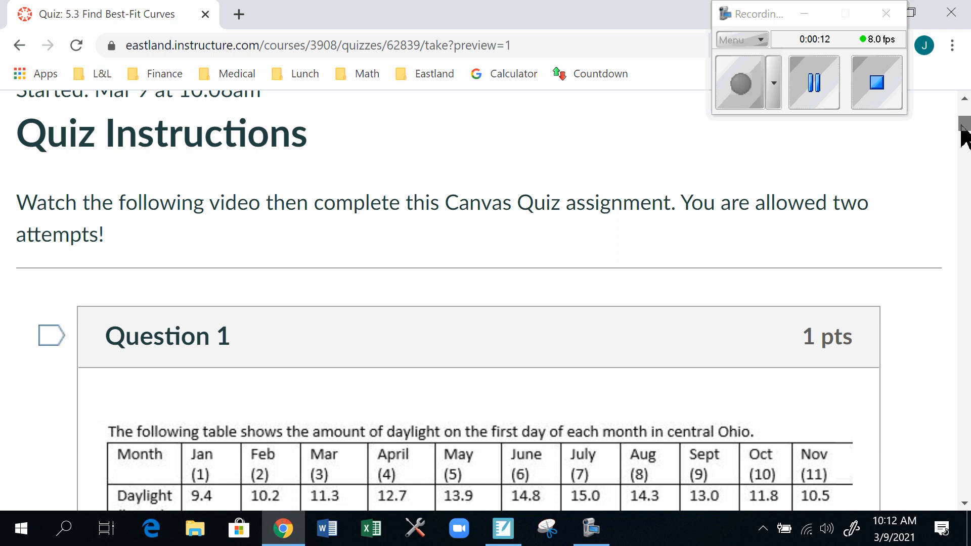
# Review Question 1's daylight table and function choices, and open the linked Desmos graphing calculator.
pyautogui.scroll(-3, 964, 136)
pyautogui.scroll(4, 964, 135)
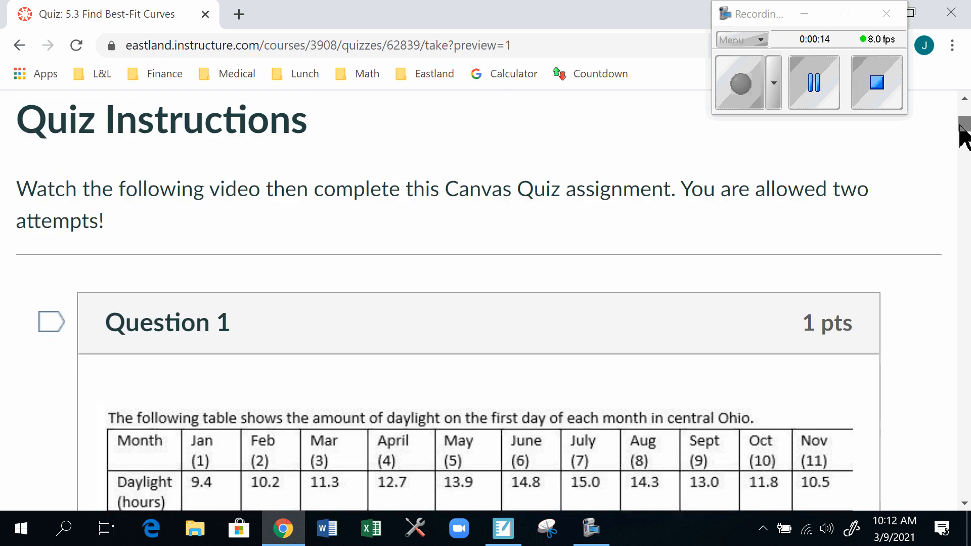
pyautogui.moveTo(963, 129); pyautogui.dragTo(952, 134)
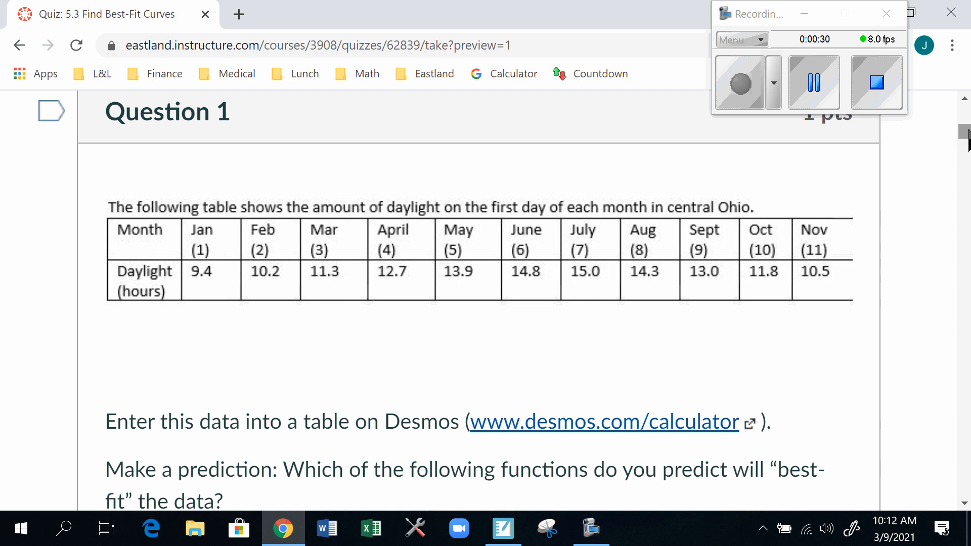
pyautogui.moveTo(966, 133); pyautogui.dragTo(962, 142)
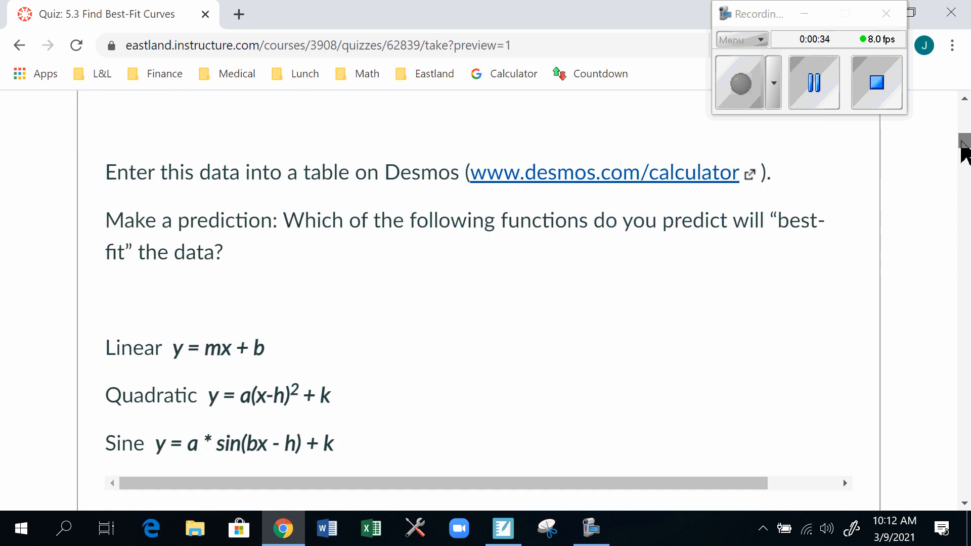
pyautogui.moveTo(962, 143); pyautogui.dragTo(961, 131)
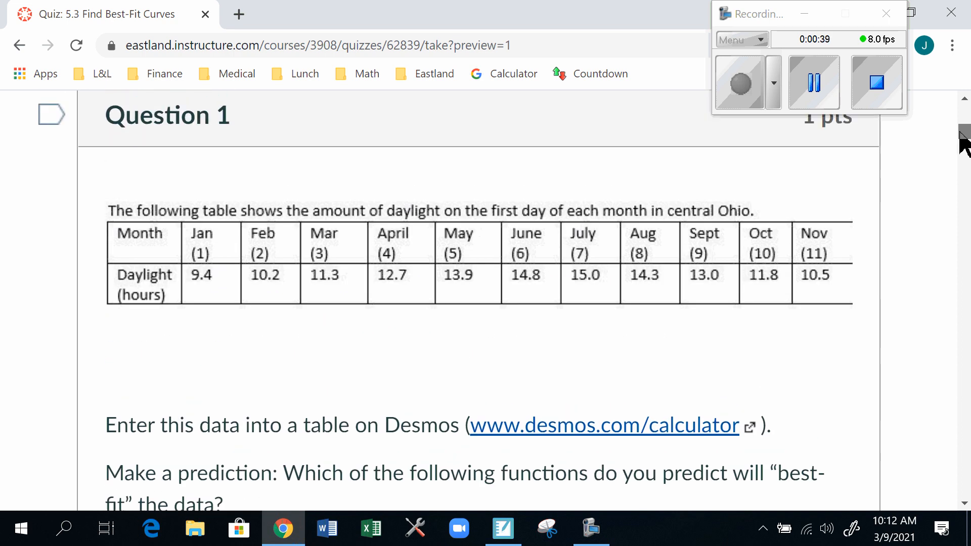
pyautogui.click(594, 429)
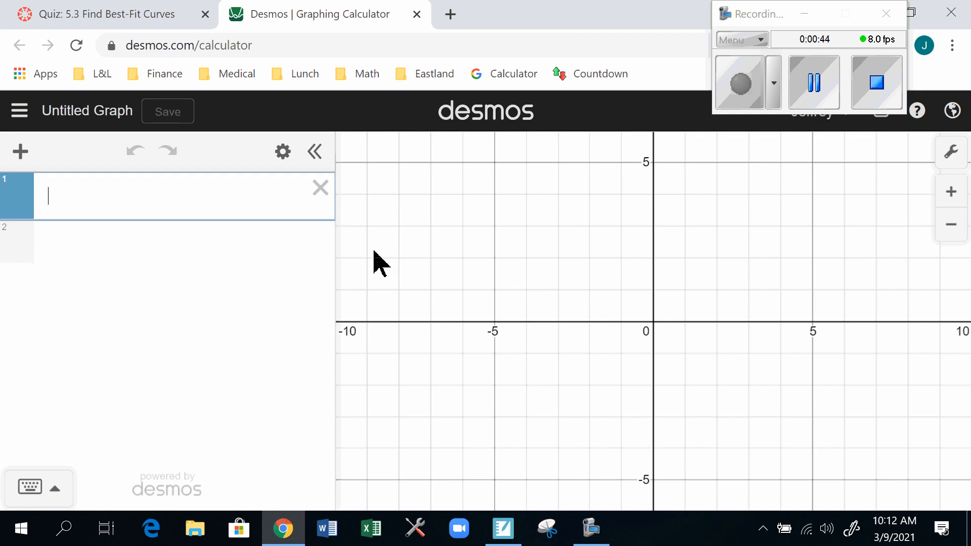
# Narrow the expression list slightly and add an empty table with x1 and y1 columns.
pyautogui.moveTo(334, 239); pyautogui.dragTo(309, 243)
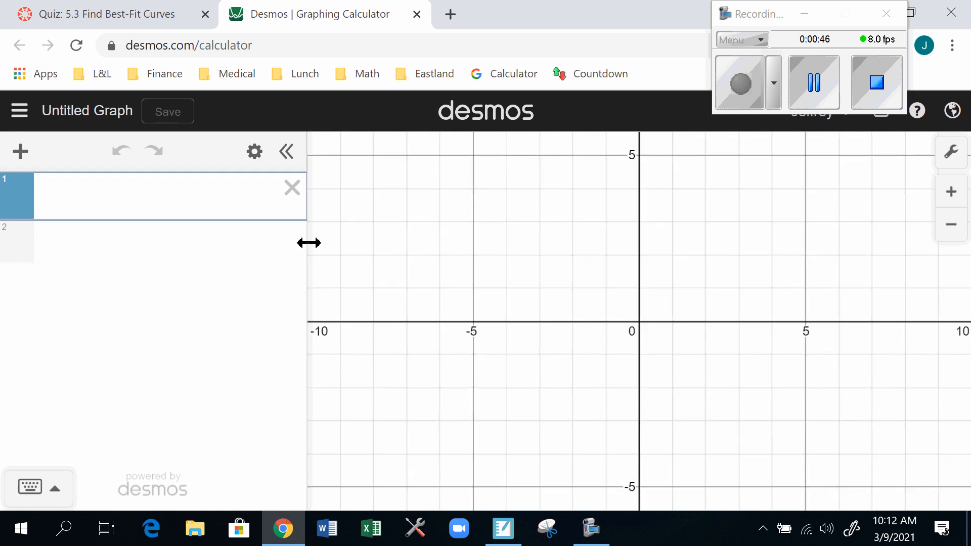
pyautogui.click(21, 157)
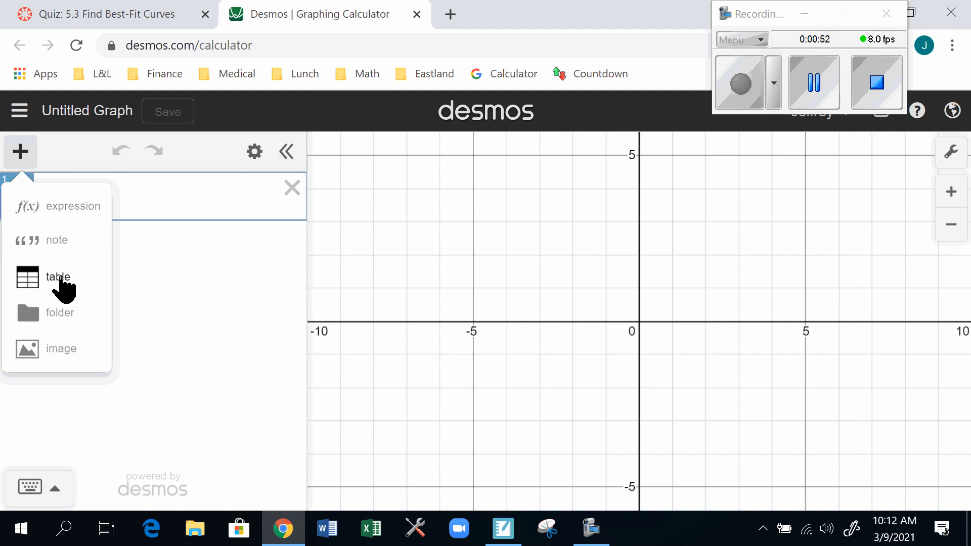
pyautogui.click(61, 277)
pyautogui.moveTo(92, 207); pyautogui.dragTo(72, 210)
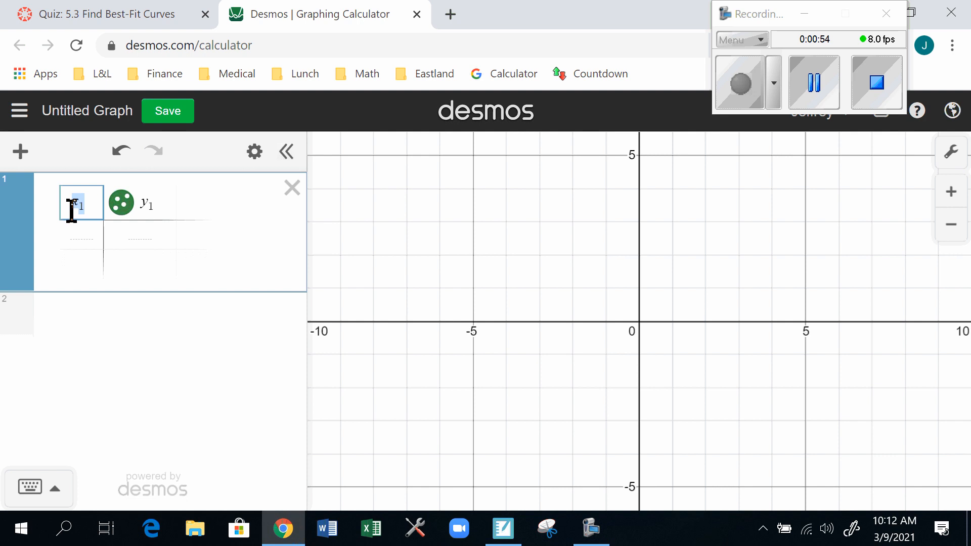
pyautogui.moveTo(160, 210); pyautogui.dragTo(145, 213)
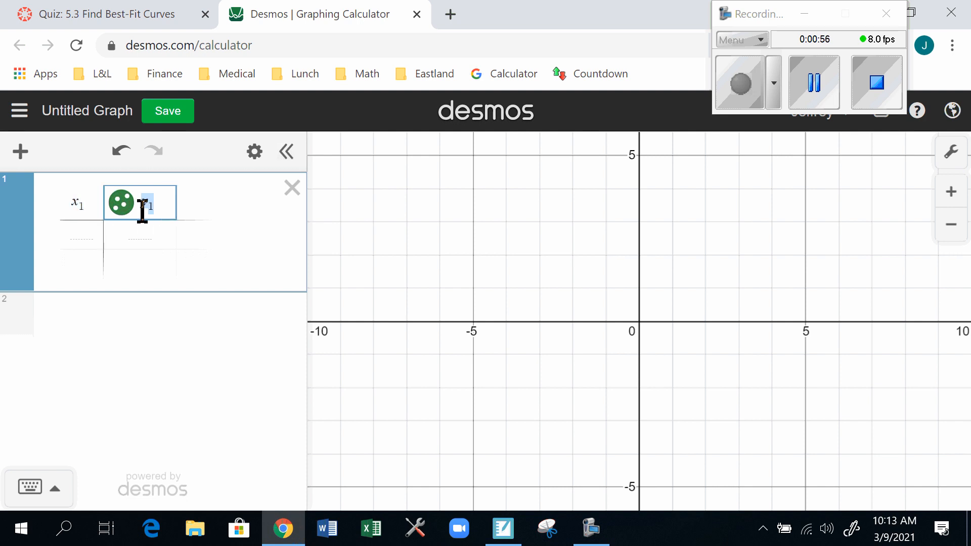
pyautogui.click(88, 238)
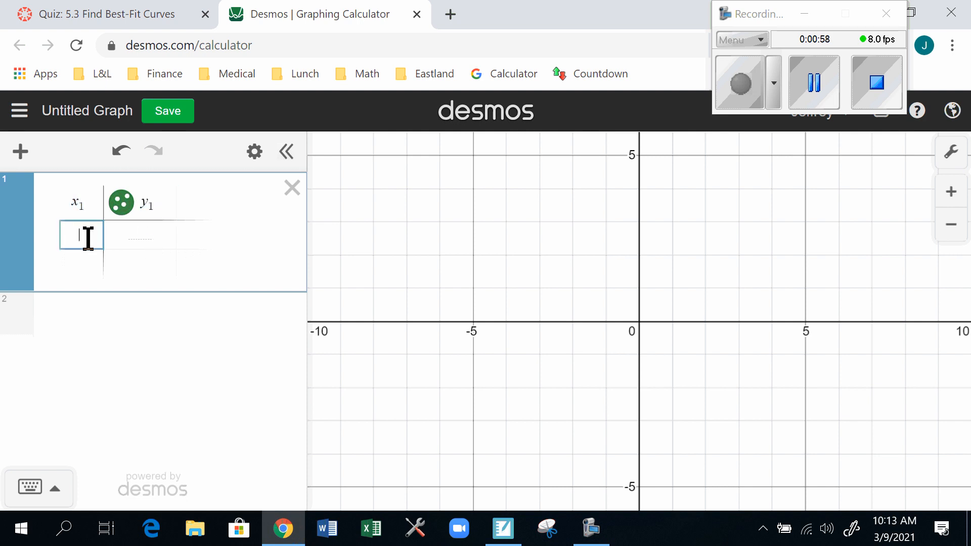
# Look up the January data in the quiz and enter it as the table's first row: x 1, y 9.4.
pyautogui.click(118, 9)
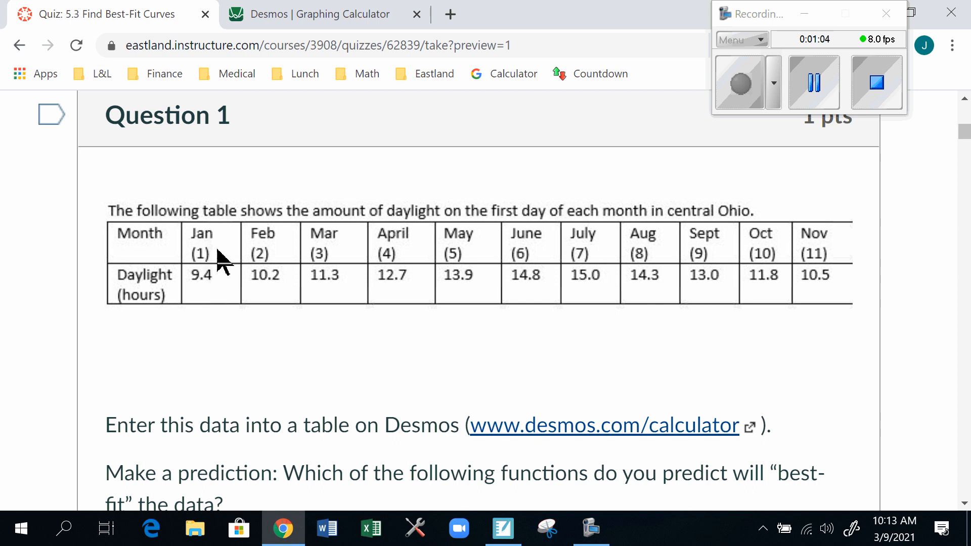
pyautogui.click(325, 10)
pyautogui.write('1')
pyautogui.press('Tab')
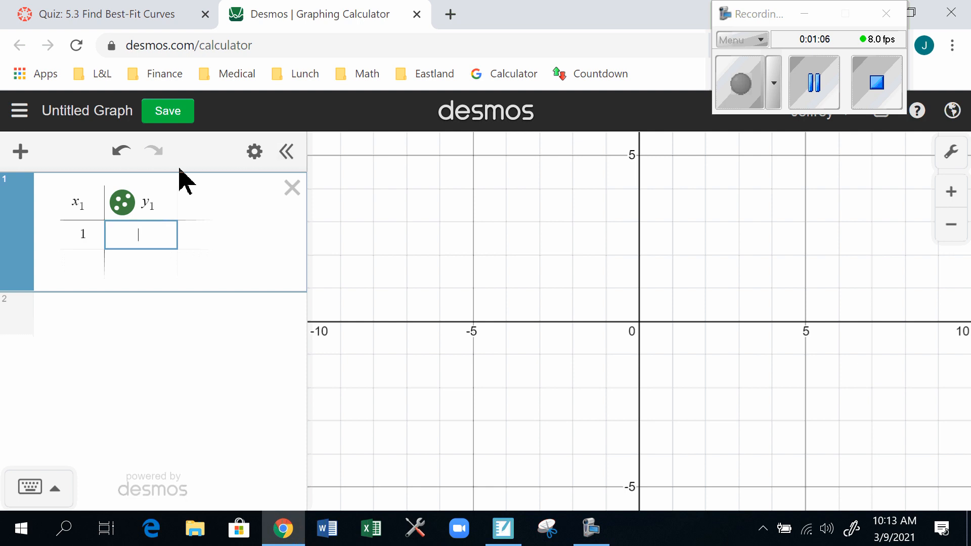
pyautogui.press('Return')
pyautogui.press('Left')
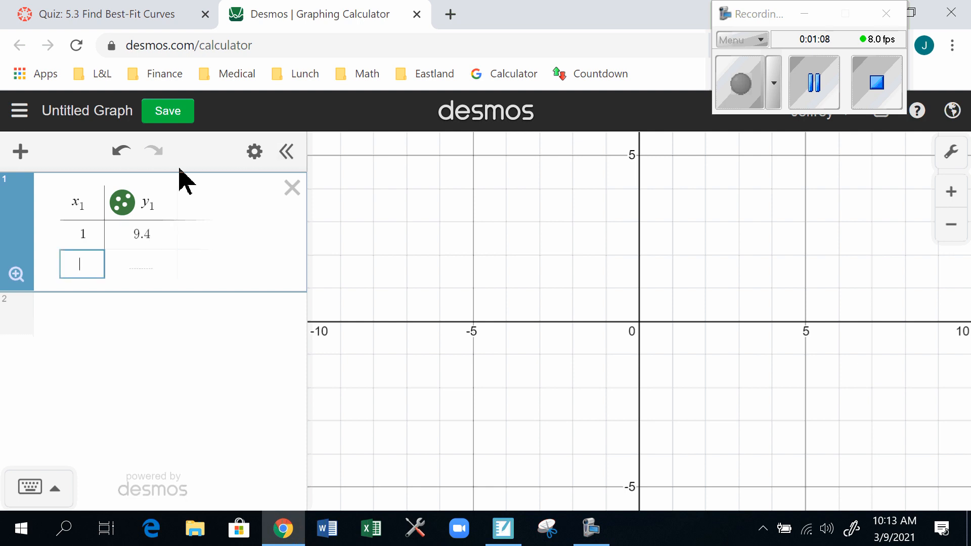
# Fill the x1 column with the month numbers 2 through 12.
pyautogui.write('2')
pyautogui.press('Return')
pyautogui.press('Return')
pyautogui.press('Return')
pyautogui.press('Return')
pyautogui.press('Return')
pyautogui.press('Return')
pyautogui.press('Return')
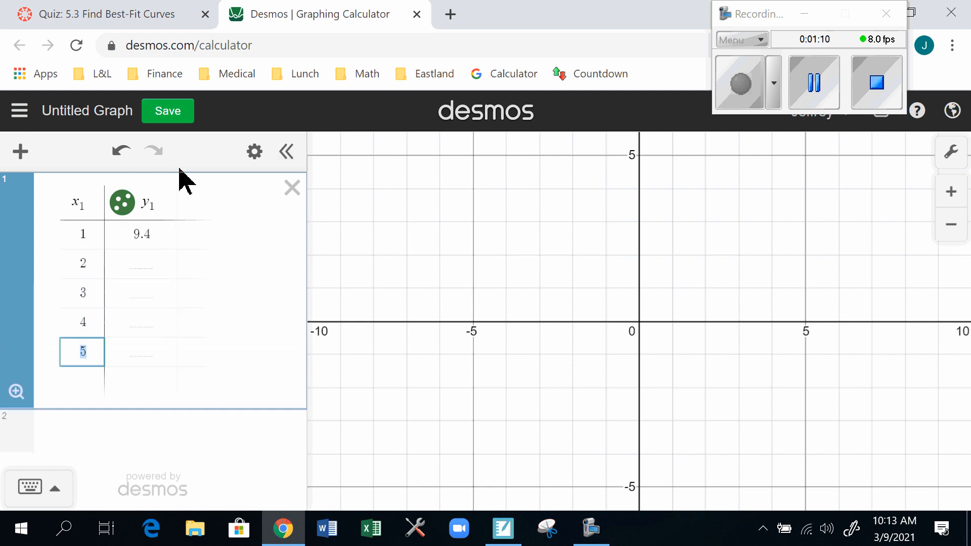
pyautogui.press('Return')
pyautogui.press('Return')
pyautogui.press('Return')
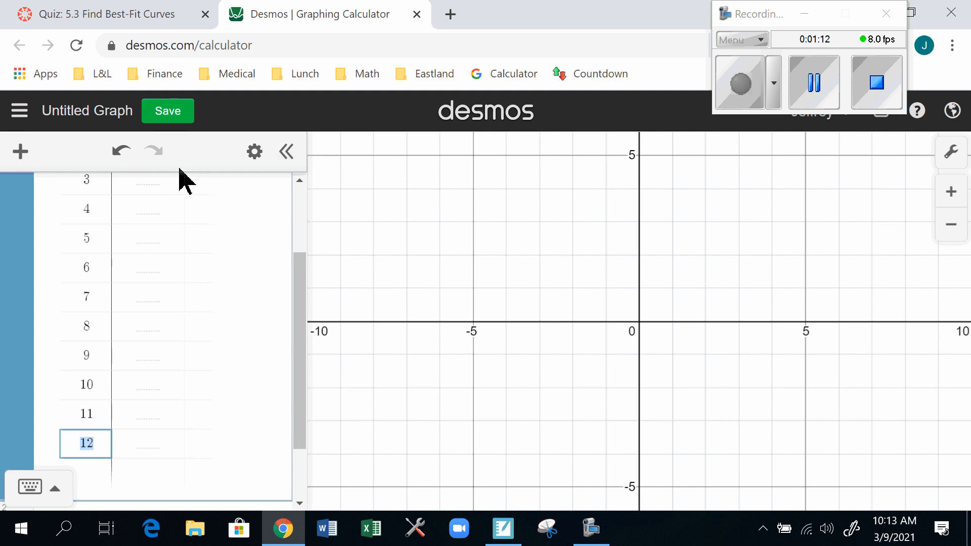
# Fill y1 for months 2 to 12 with 10.2, 11.3, 12.7, 13.9, 14.8, 15.0, 14.3, 13.0, 11.8, 10.5 and 9.5.
pyautogui.press('Up')
pyautogui.press('Up')
pyautogui.press('Up')
pyautogui.press('Up')
pyautogui.press('Up')
pyautogui.press('Up')
pyautogui.press('Up')
pyautogui.press('Up')
pyautogui.press('Up')
pyautogui.press('Up')
pyautogui.press('Up')
pyautogui.press('Up')
pyautogui.press('Down')
pyautogui.press('Down')
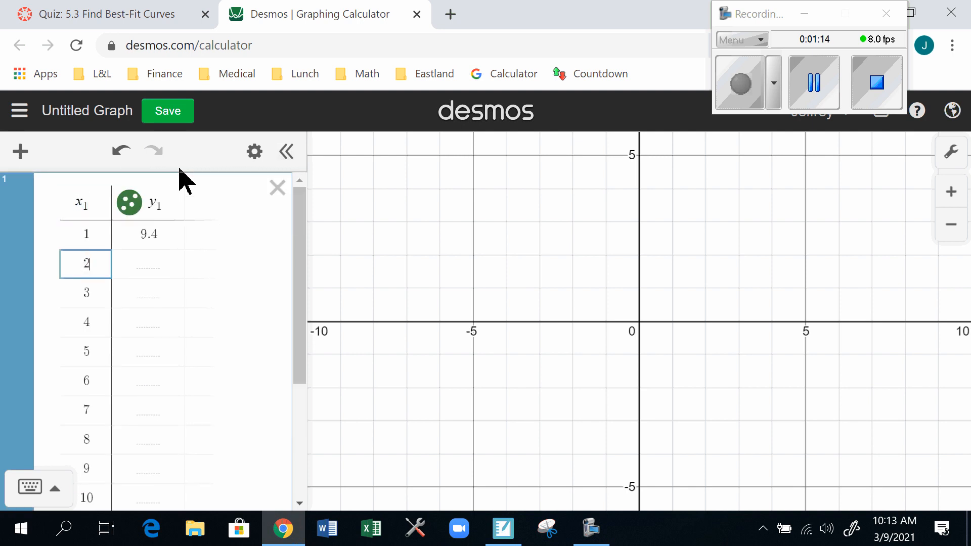
pyautogui.click(822, 91)
pyautogui.click(738, 88)
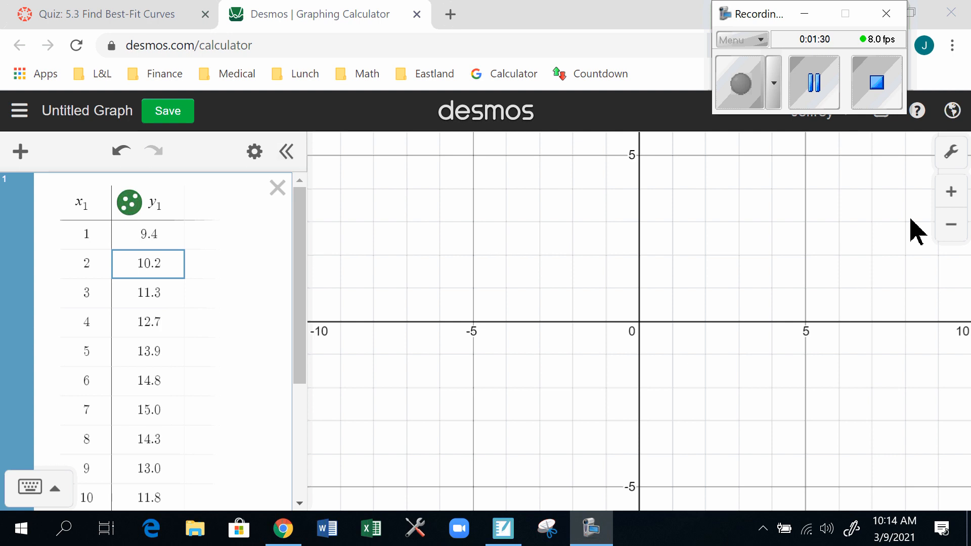
# Adjust the graph view to examine the shape of all the plotted daylight points.
pyautogui.click(952, 226)
pyautogui.click(952, 227)
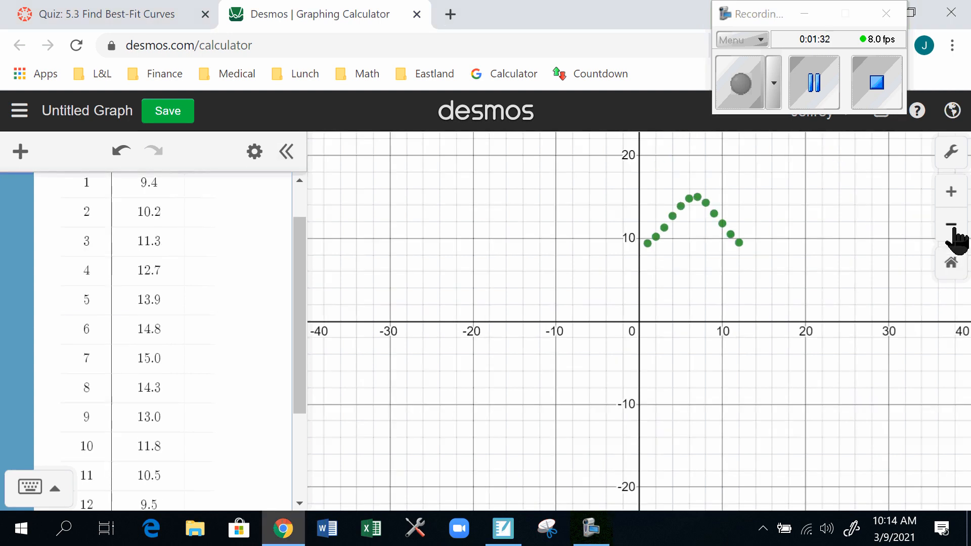
pyautogui.click(952, 192)
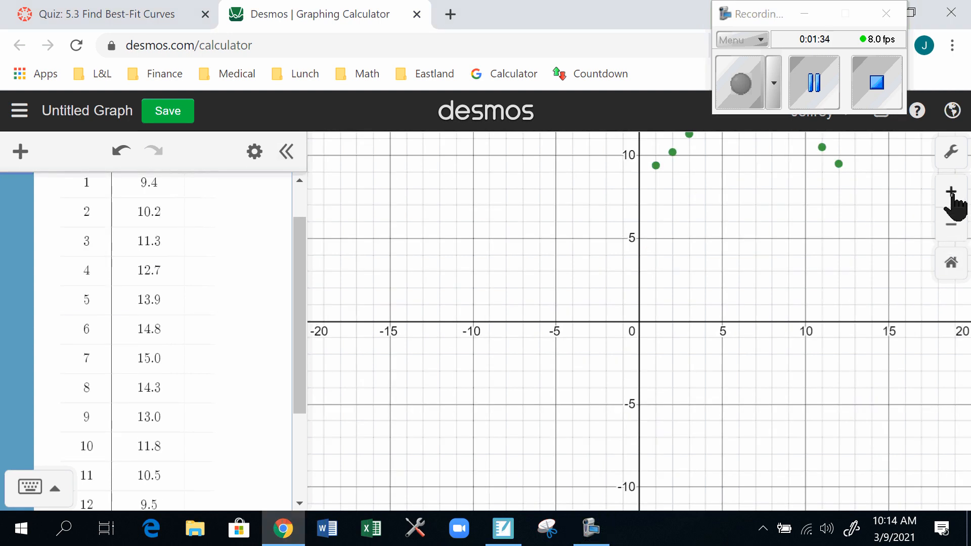
pyautogui.click(961, 193)
pyautogui.moveTo(848, 215); pyautogui.dragTo(629, 433)
pyautogui.click(944, 229)
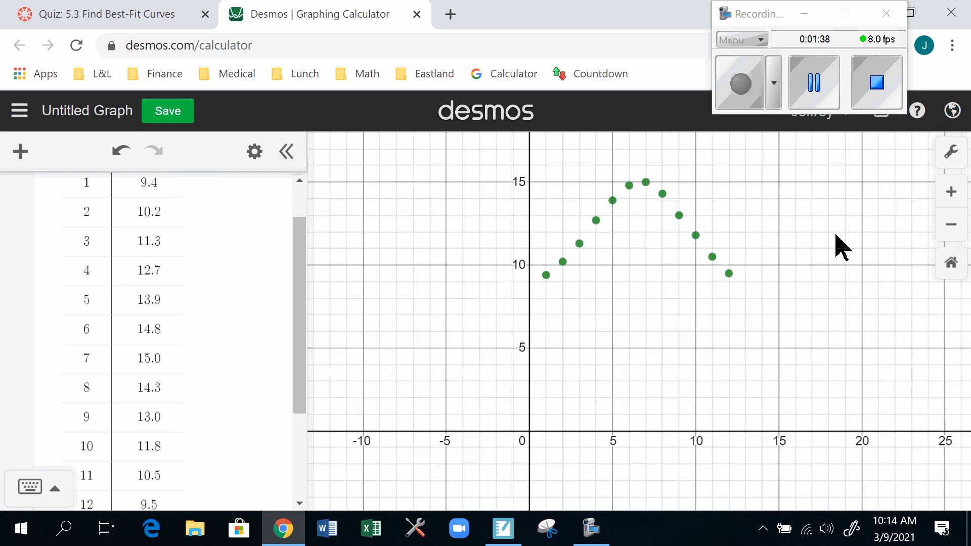
pyautogui.moveTo(643, 335); pyautogui.dragTo(590, 373)
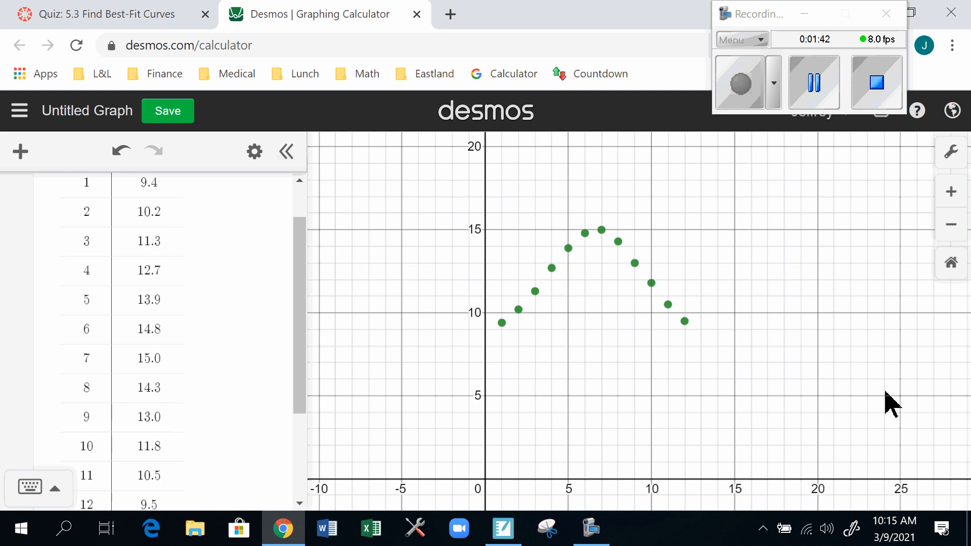
# Set the graph's x-axis range from 0 to 12 in the graph settings.
pyautogui.click(953, 154)
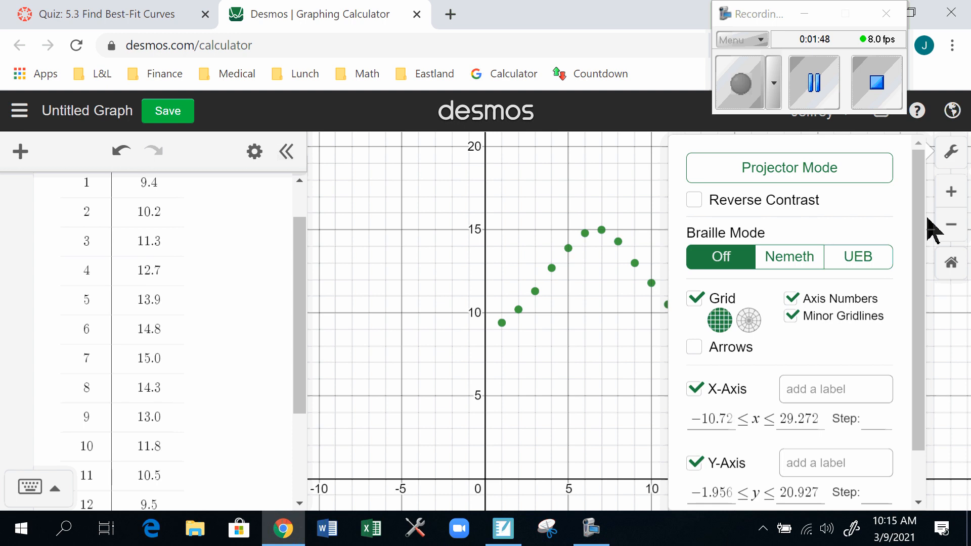
pyautogui.scroll(-1, 920, 283)
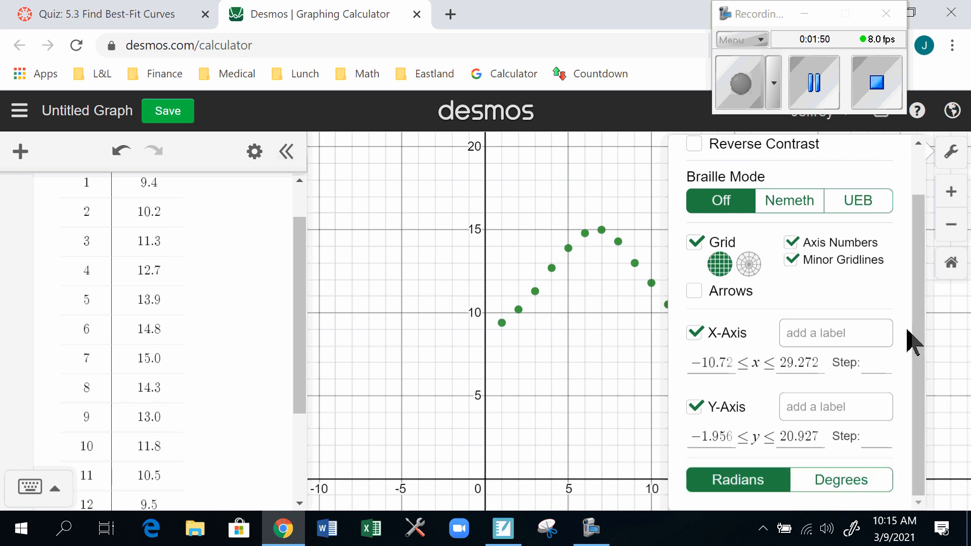
pyautogui.moveTo(694, 364); pyautogui.dragTo(762, 375)
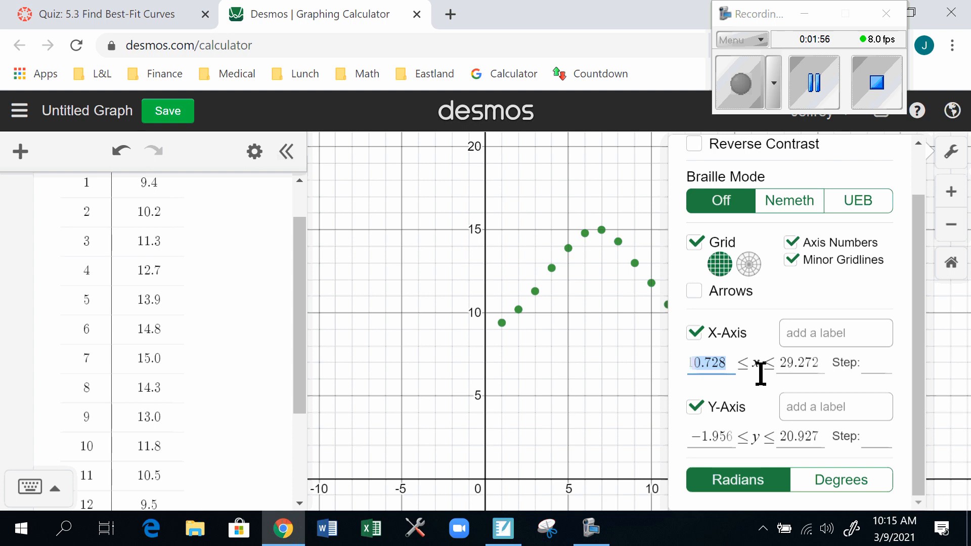
pyautogui.write('0')
pyautogui.press('Tab')
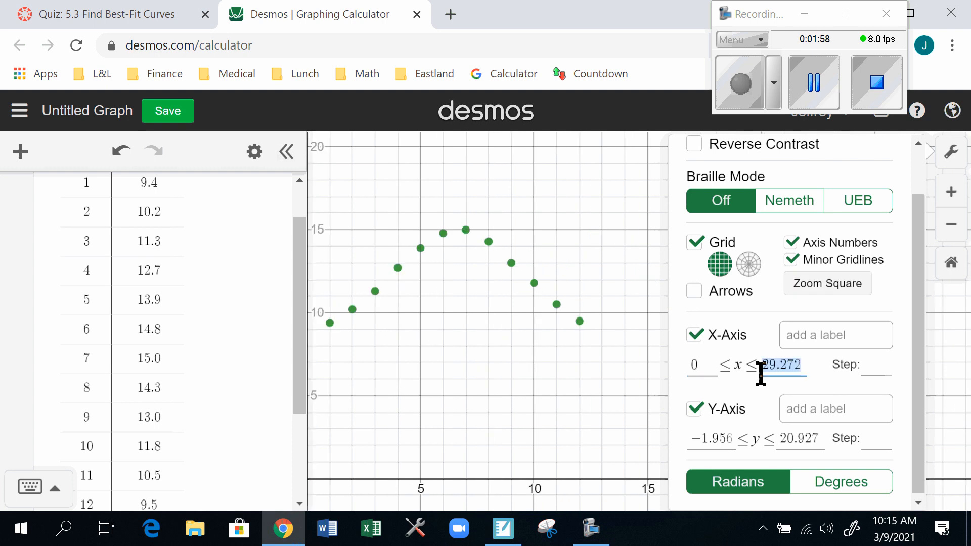
pyautogui.write('12')
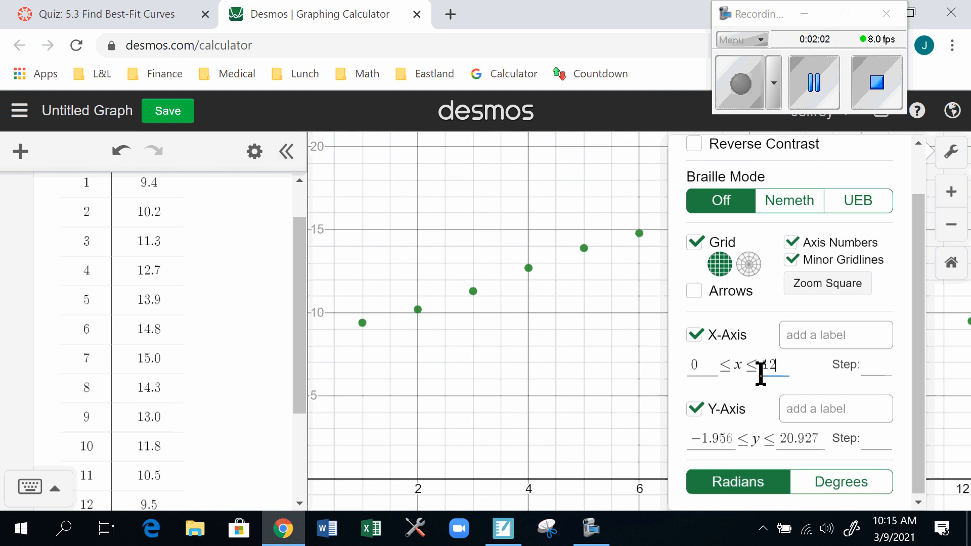
# Label the x-axis "month" and set its step to 1.
pyautogui.click(851, 344)
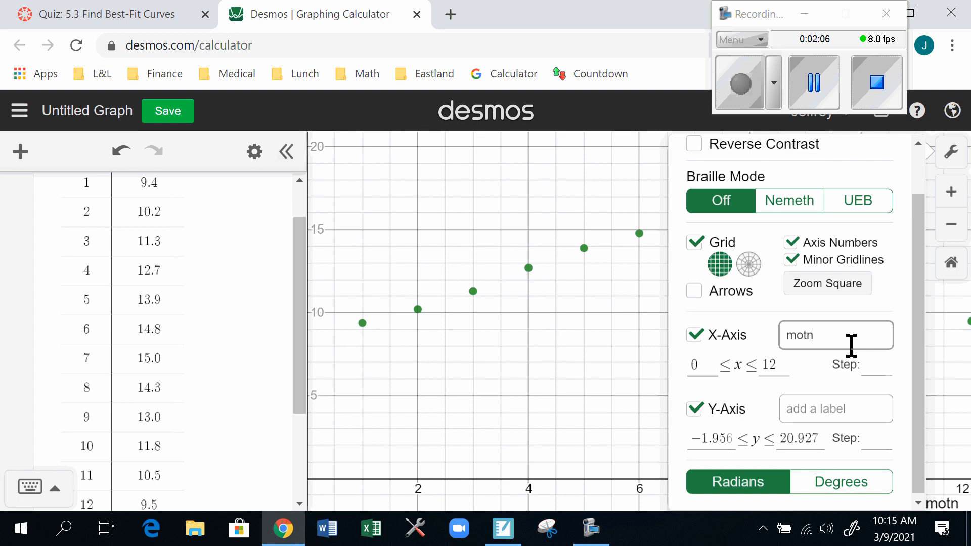
pyautogui.press('BackSpace')
pyautogui.press('BackSpace')
pyautogui.click(877, 365)
pyautogui.write('1')
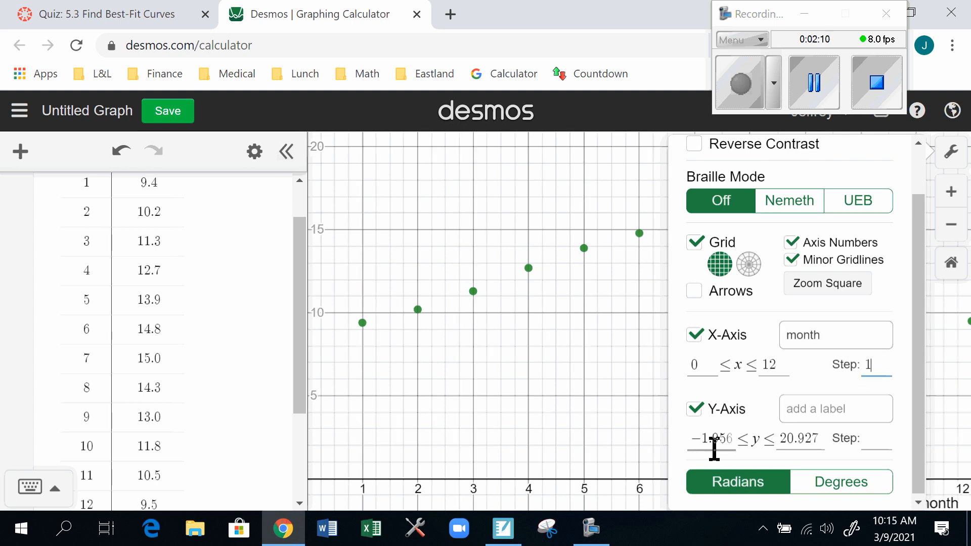
pyautogui.moveTo(696, 438); pyautogui.dragTo(728, 436)
pyautogui.press('BackSpace')
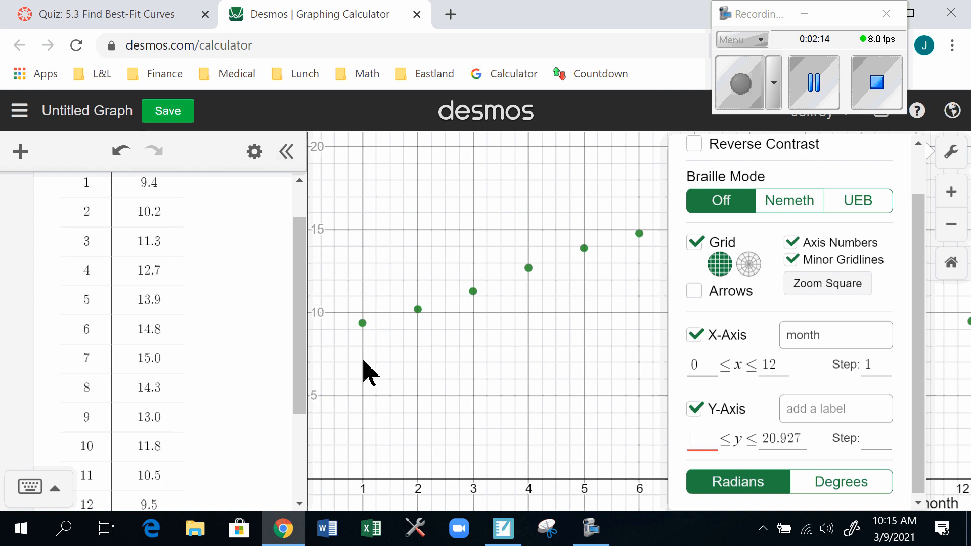
pyautogui.click(305, 318)
pyautogui.moveTo(305, 329)
pyautogui.mouseDown()
pyautogui.moveTo(306, 372)
pyautogui.moveTo(314, 234)
pyautogui.moveTo(310, 347)
pyautogui.mouseUp()
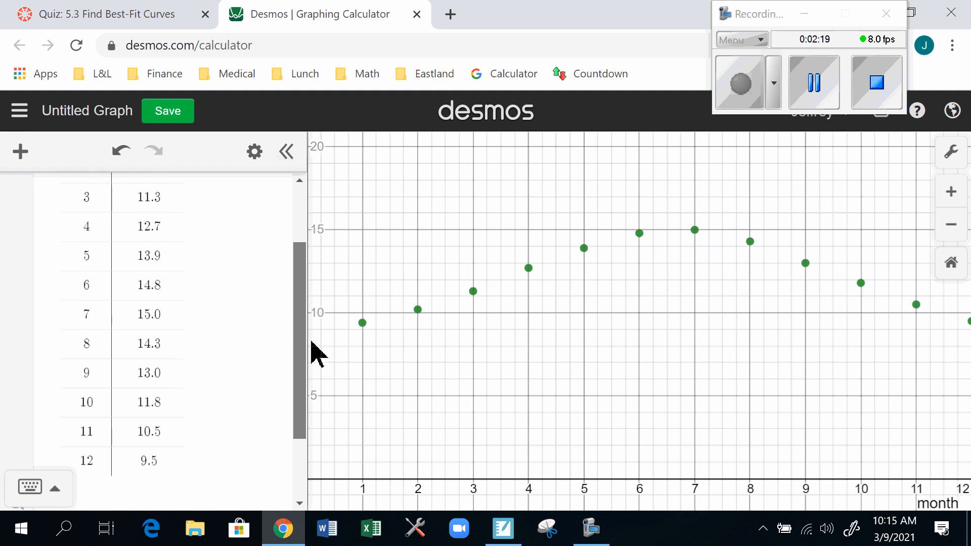
# Set the graph's y-axis range from 0 to 24 in the graph settings.
pyautogui.click(950, 153)
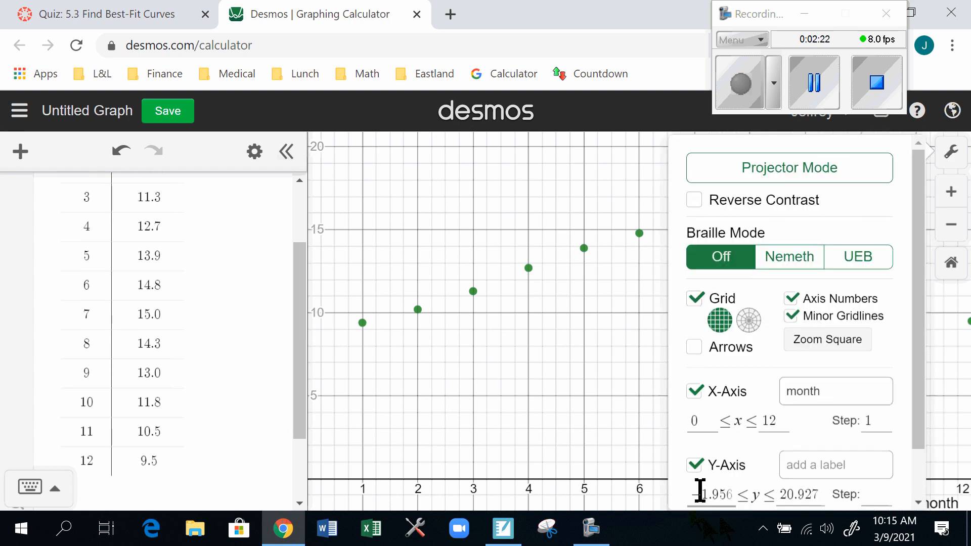
pyautogui.moveTo(700, 493); pyautogui.dragTo(740, 494)
pyautogui.press('BackSpace')
pyautogui.press('BackSpace')
pyautogui.write('0')
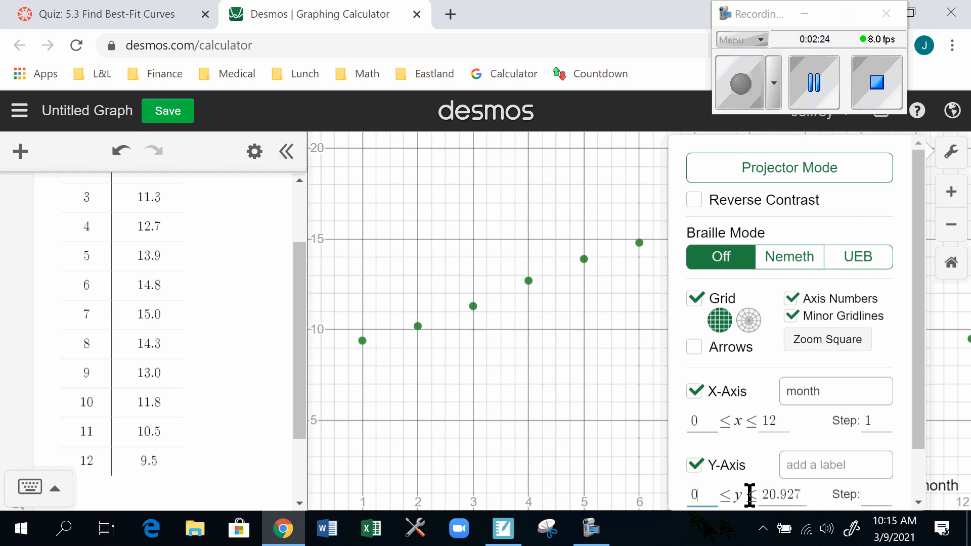
pyautogui.press('Tab')
pyautogui.write('24')
# Label the y-axis "hours of sunlight" and set its step to 1.
pyautogui.click(795, 464)
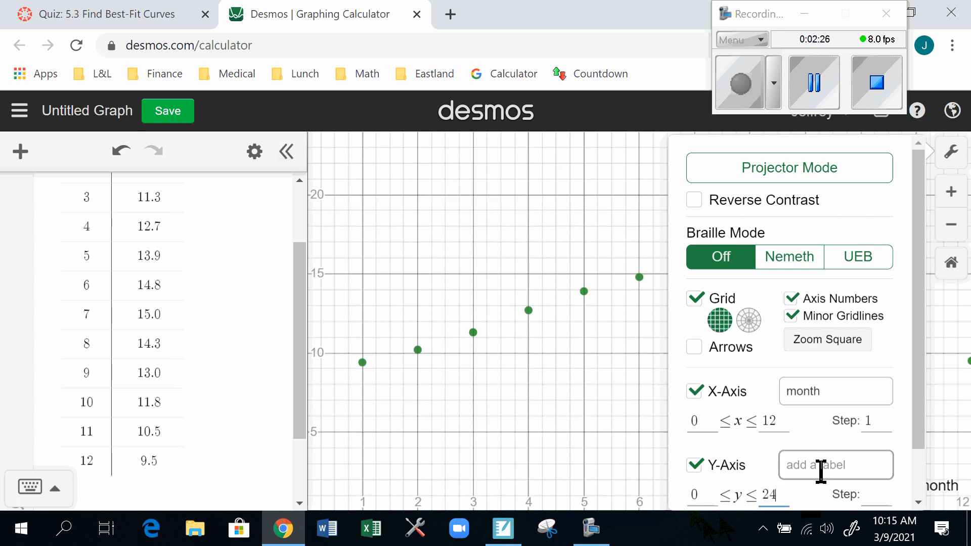
pyautogui.write('hours of su')
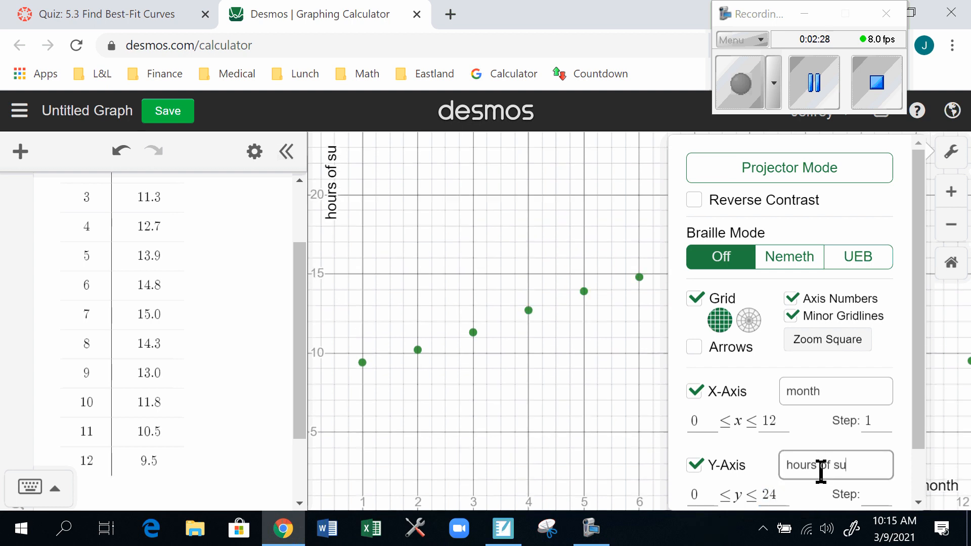
pyautogui.write('nlight')
pyautogui.click(872, 494)
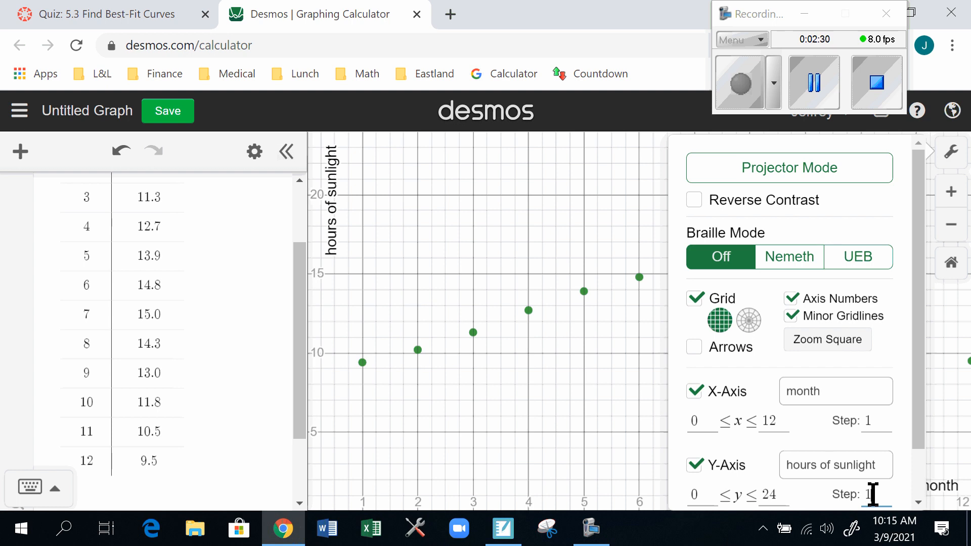
# Close the graph settings, zoom the graph out once, and shift it so all twelve data points and both axes are in view.
pyautogui.click(495, 226)
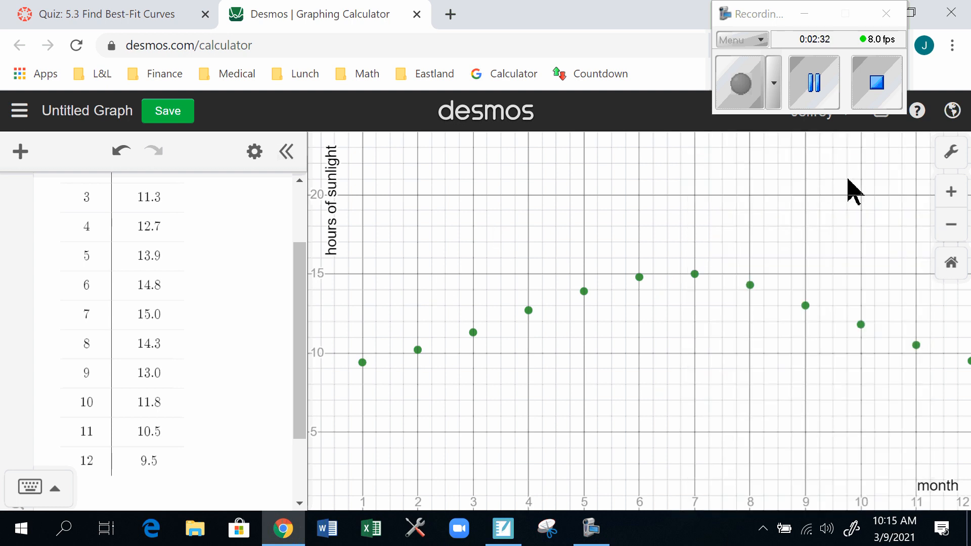
pyautogui.click(949, 225)
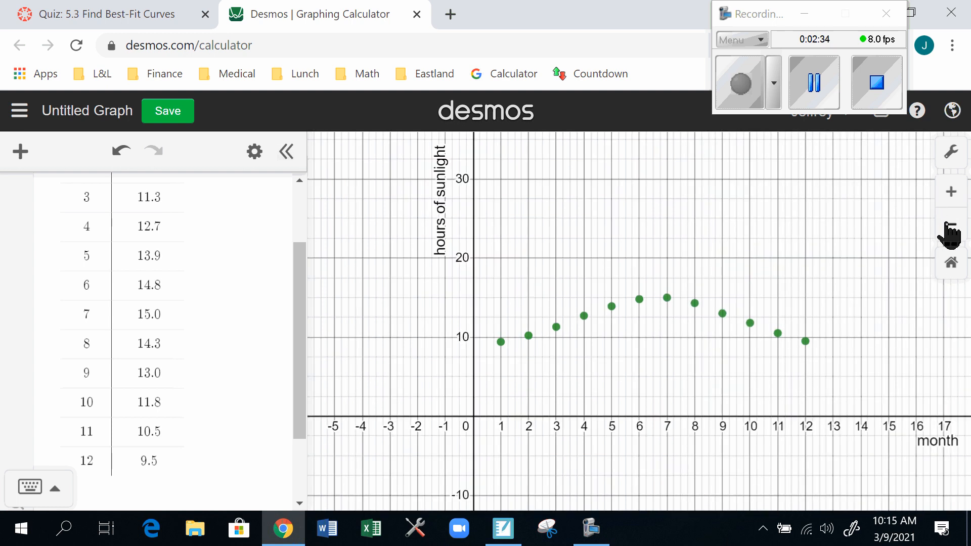
pyautogui.moveTo(803, 221); pyautogui.dragTo(703, 253)
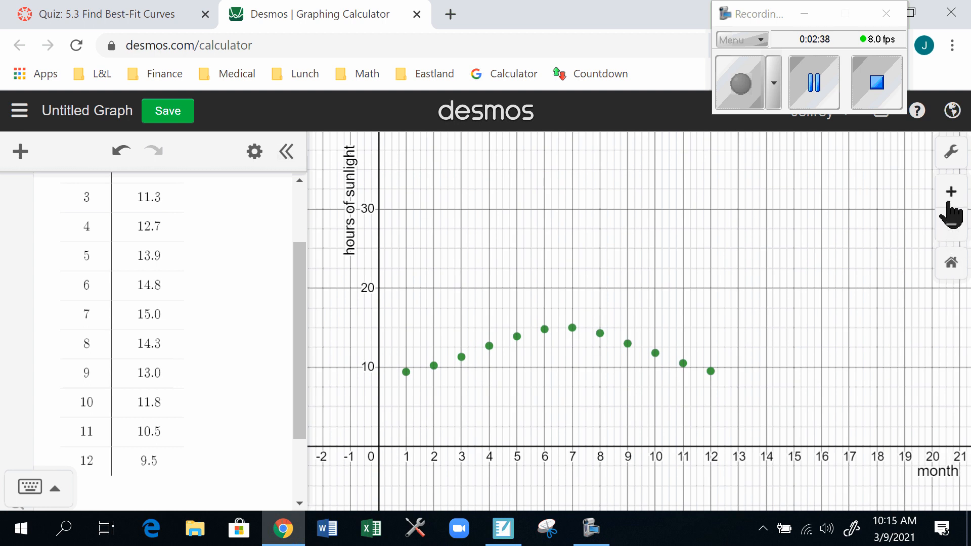
pyautogui.moveTo(617, 259)
pyautogui.mouseDown()
pyautogui.moveTo(711, 259)
pyautogui.moveTo(570, 260)
pyautogui.moveTo(601, 262)
pyautogui.mouseUp()
pyautogui.click(952, 153)
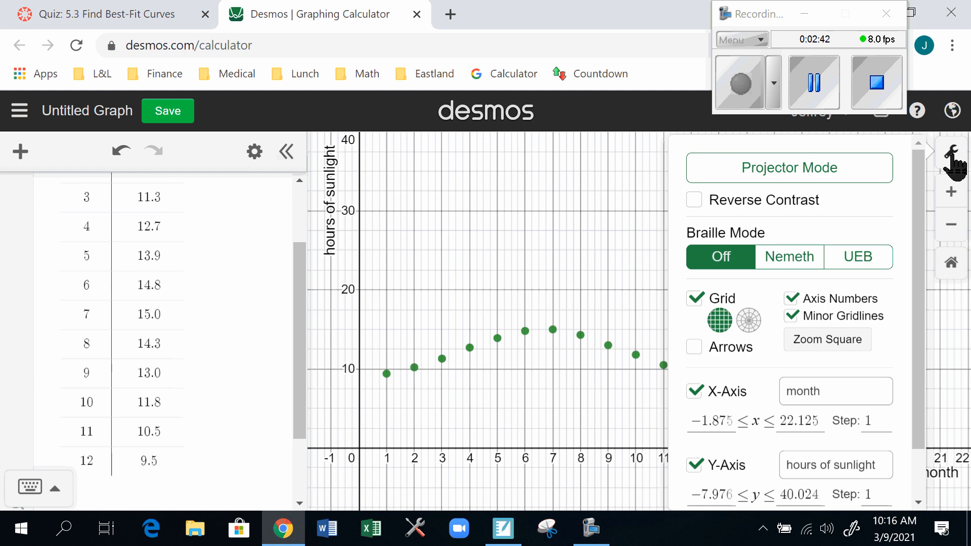
pyautogui.scroll(-1, 911, 253)
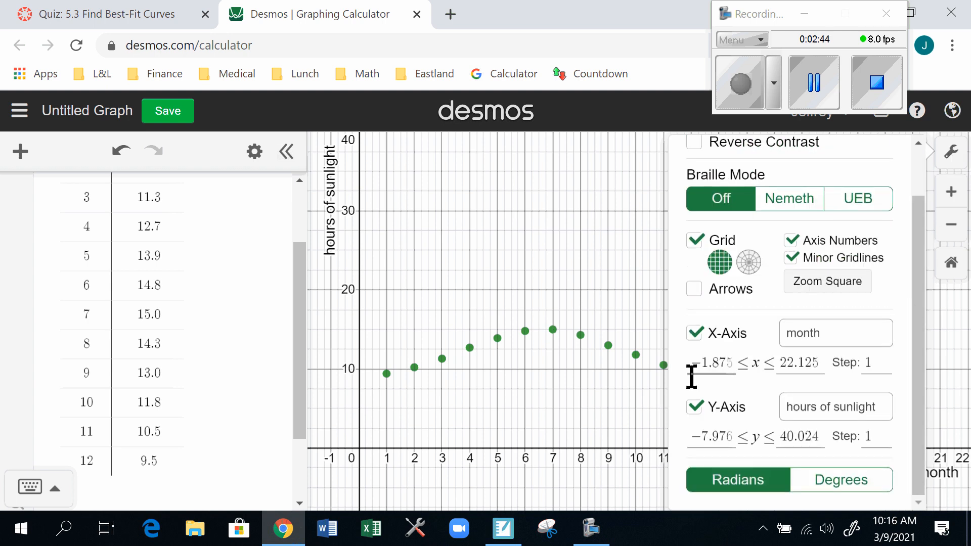
pyautogui.click(951, 151)
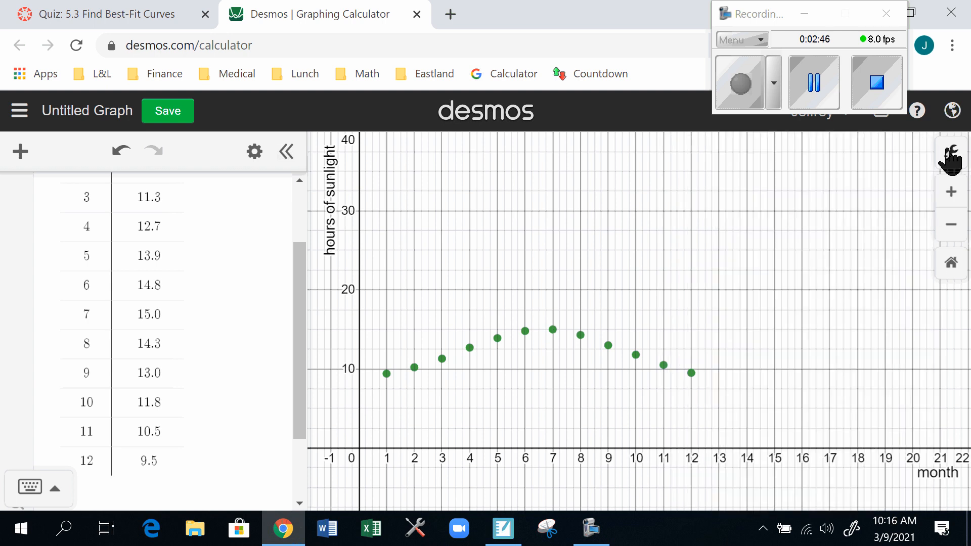
pyautogui.click(747, 97)
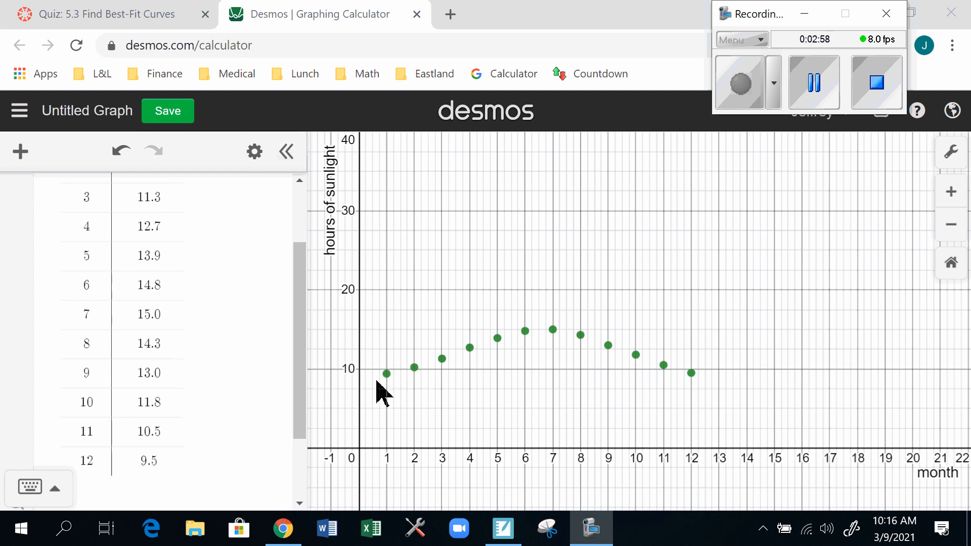
pyautogui.click(383, 405)
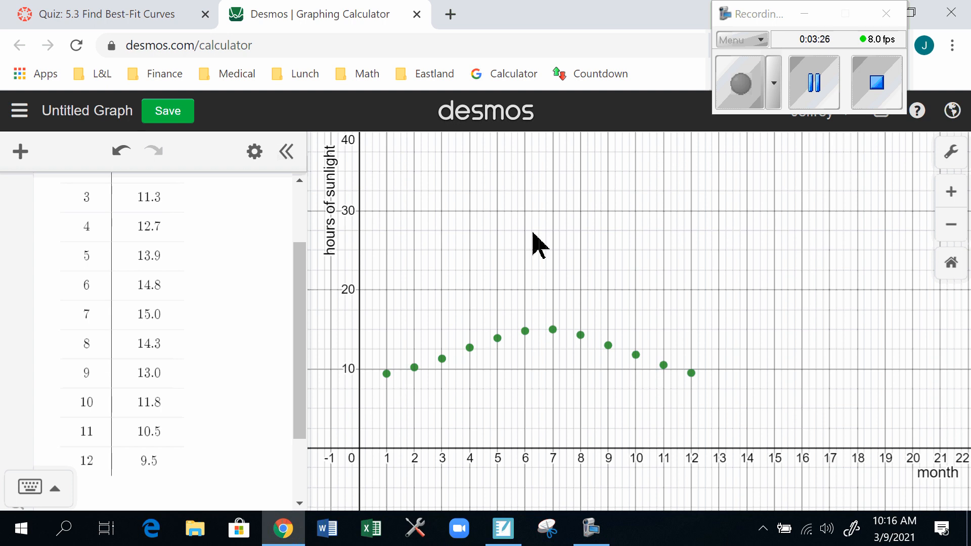
# Switch to the quiz and answer Question 1 with "sine function prediction".
pyautogui.click(129, 19)
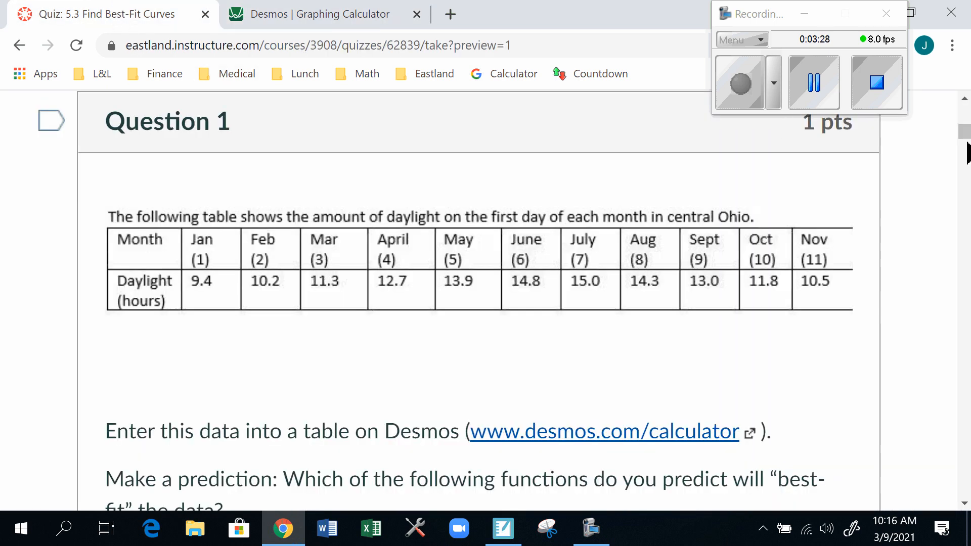
pyautogui.moveTo(967, 136); pyautogui.dragTo(967, 153)
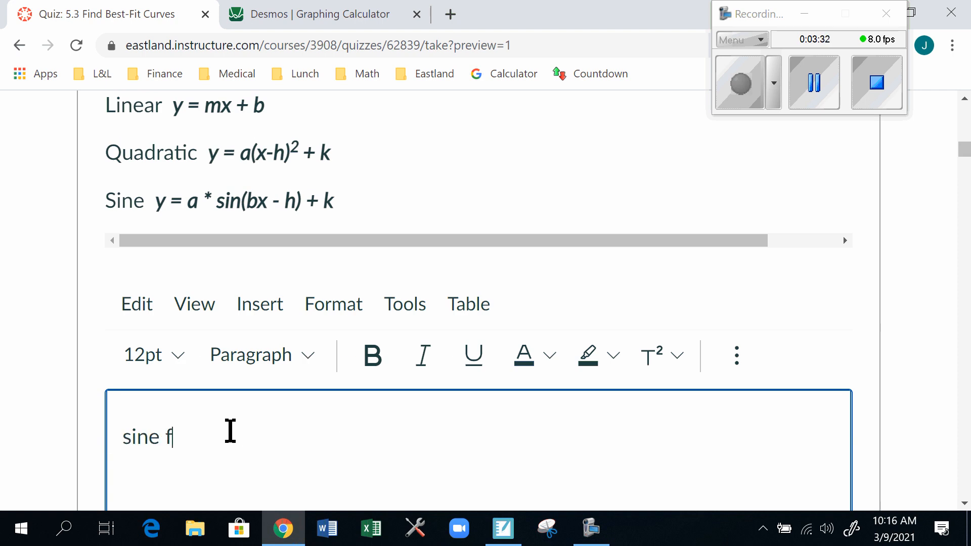
pyautogui.write('unction predicti')
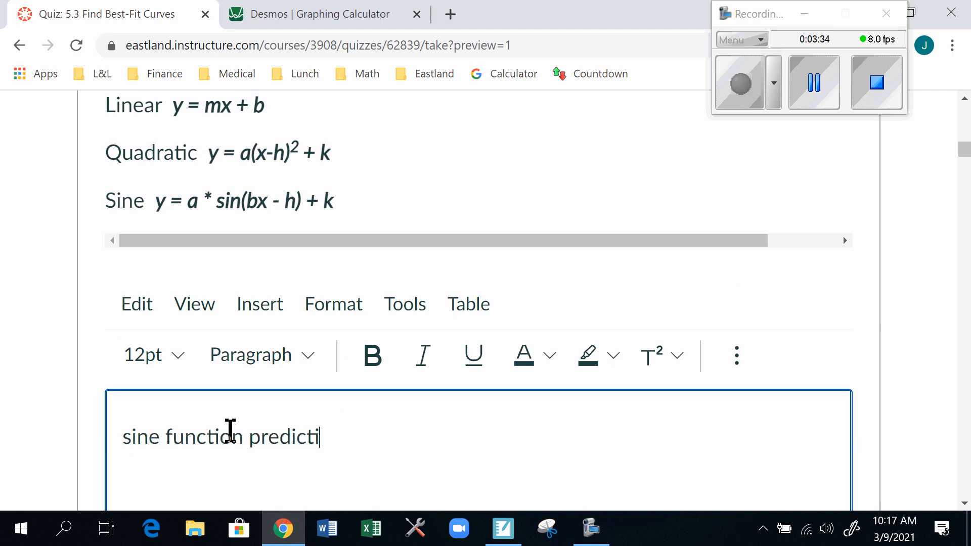
pyautogui.write('on')
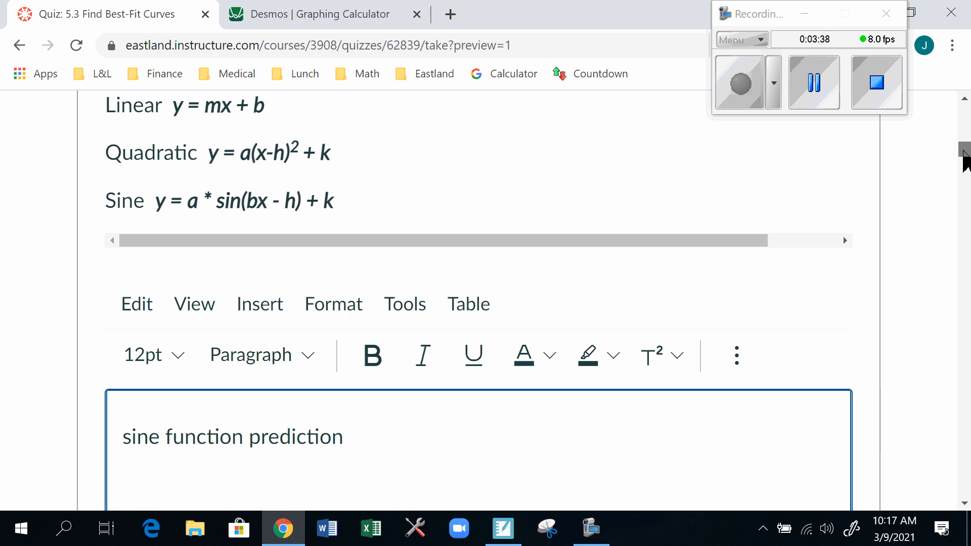
# Look up the linear function in Question 2, then return to Desmos and start an empty expression below the data table.
pyautogui.moveTo(964, 150); pyautogui.dragTo(963, 188)
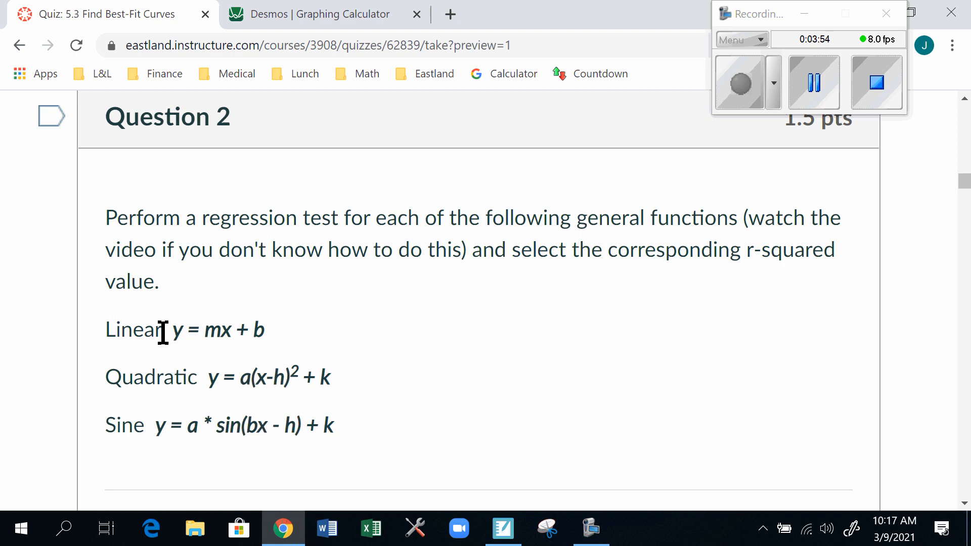
pyautogui.moveTo(174, 332); pyautogui.dragTo(309, 354)
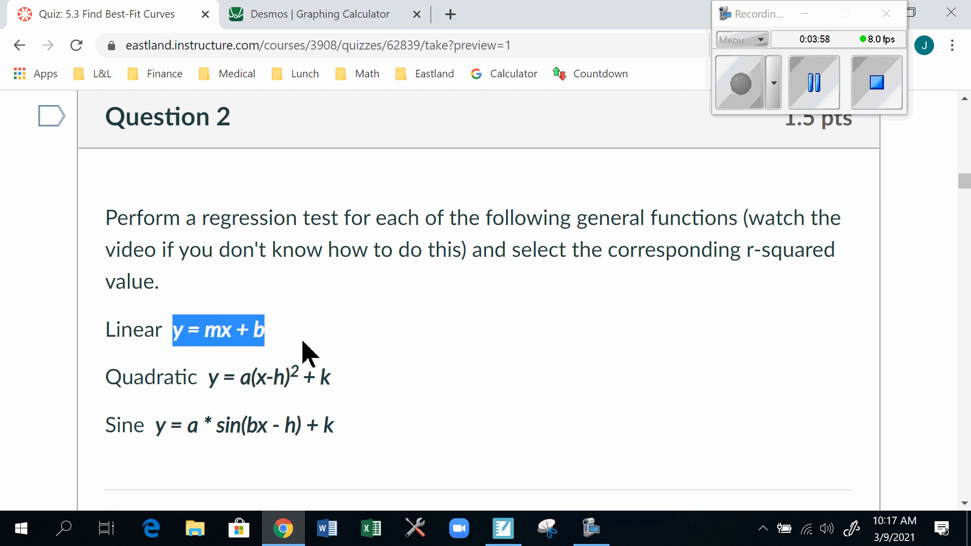
pyautogui.click(332, 16)
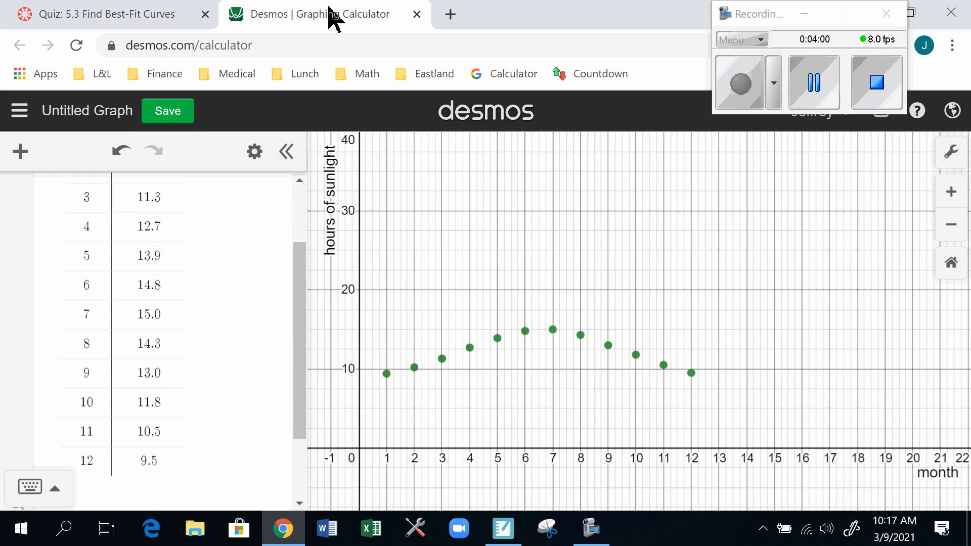
pyautogui.moveTo(303, 336); pyautogui.dragTo(304, 433)
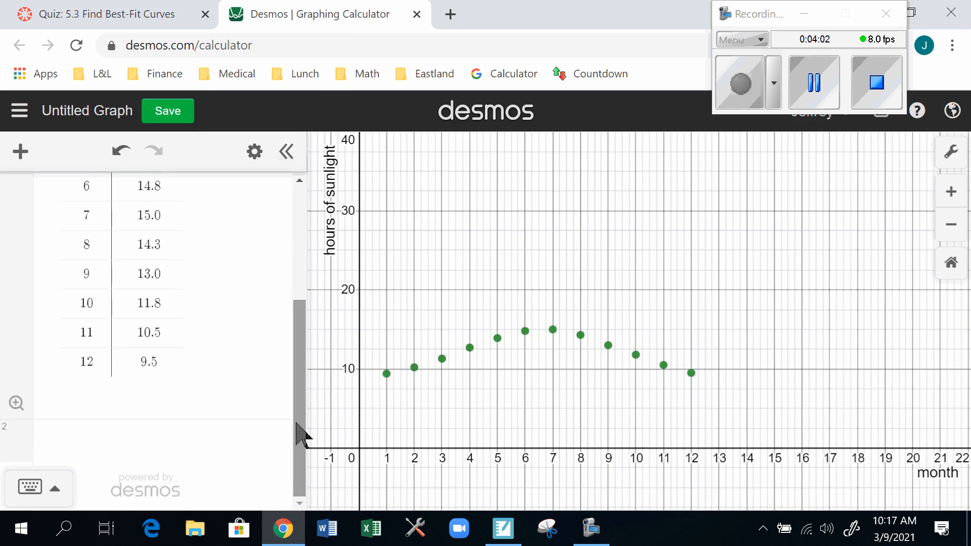
pyautogui.click(127, 456)
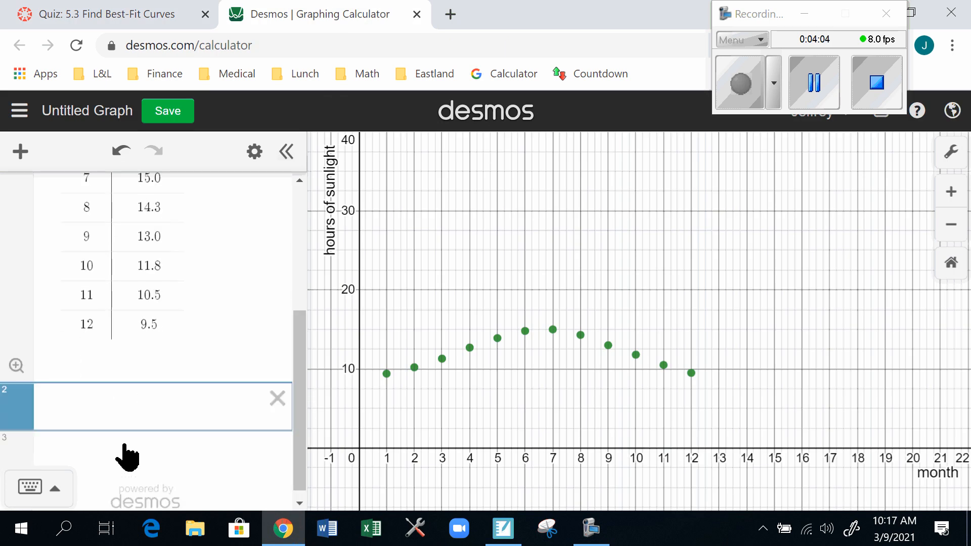
# Enter y = mx + b below the data table and replace it with the linear regression y₁ ~ mx₁ + b.
pyautogui.write('y=mx+b')
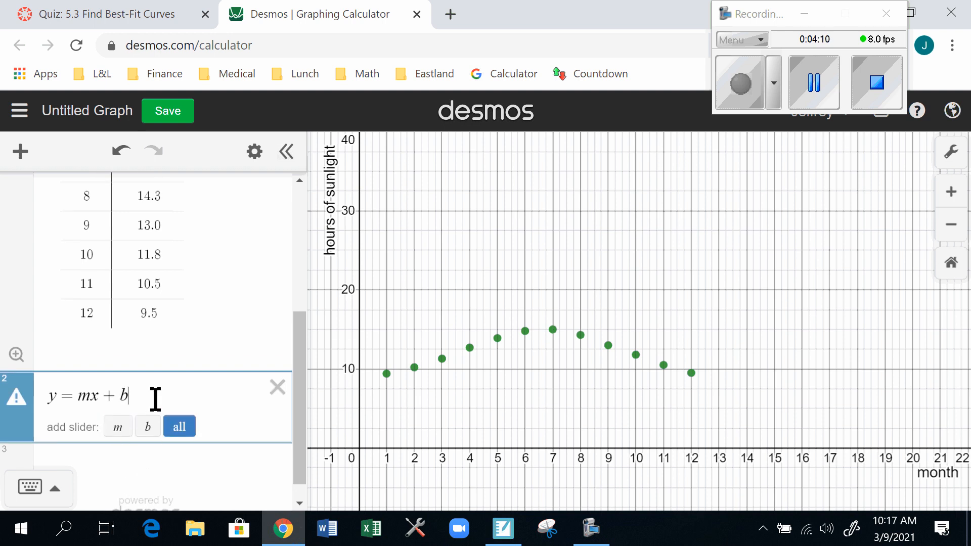
pyautogui.moveTo(152, 397); pyautogui.dragTo(14, 397)
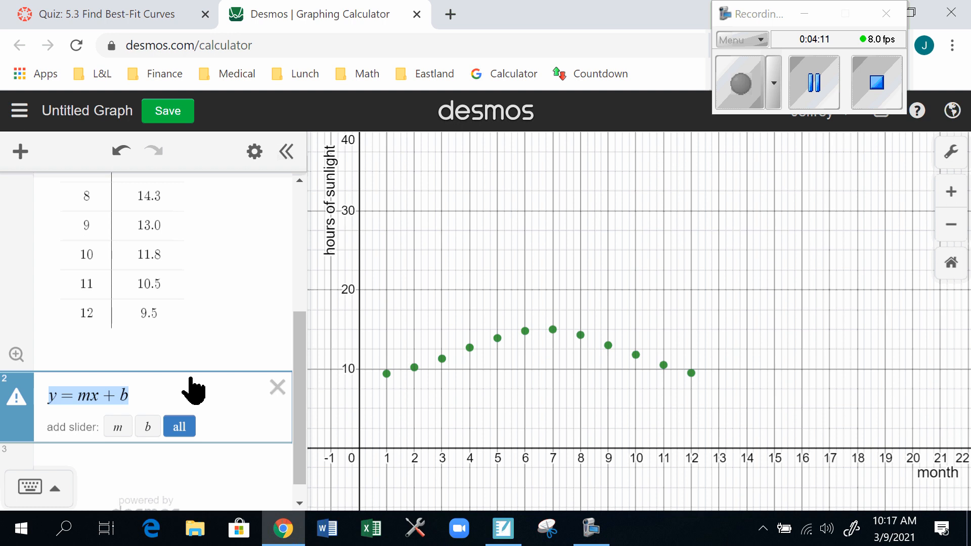
pyautogui.write('y')
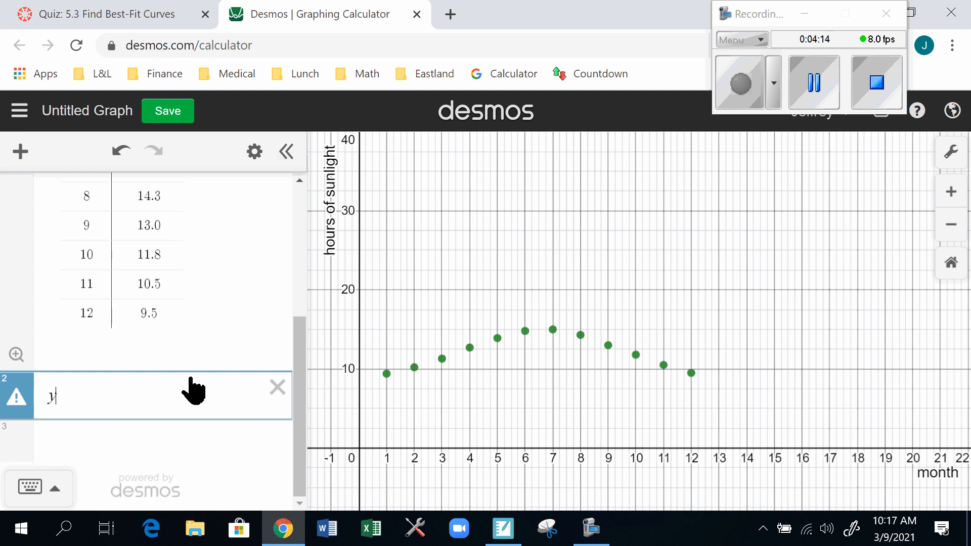
pyautogui.write('_1 ')
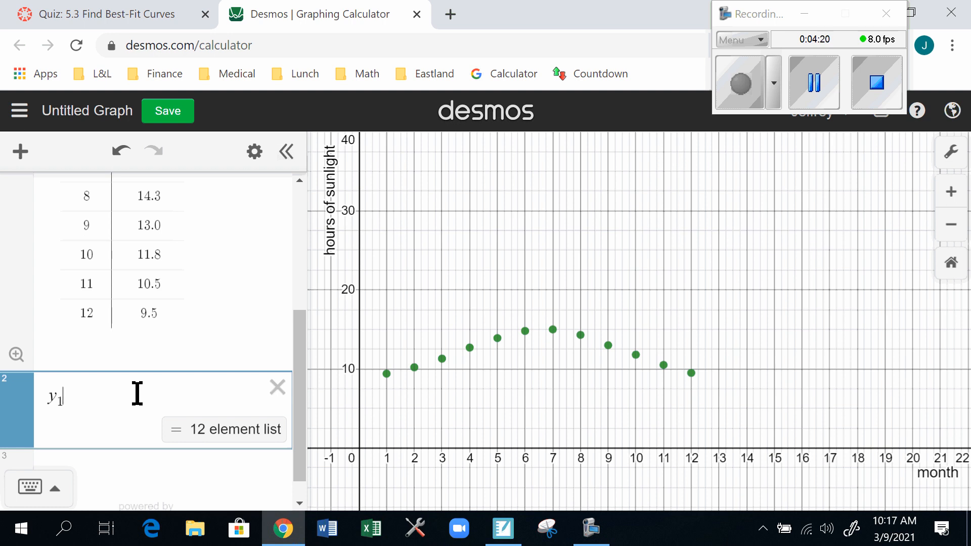
pyautogui.write('~')
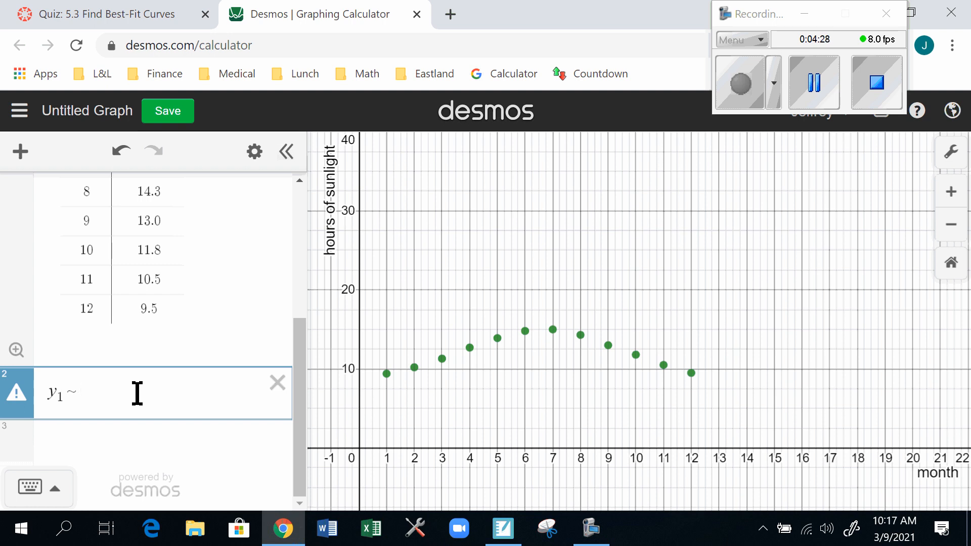
pyautogui.write('mx_1 ')
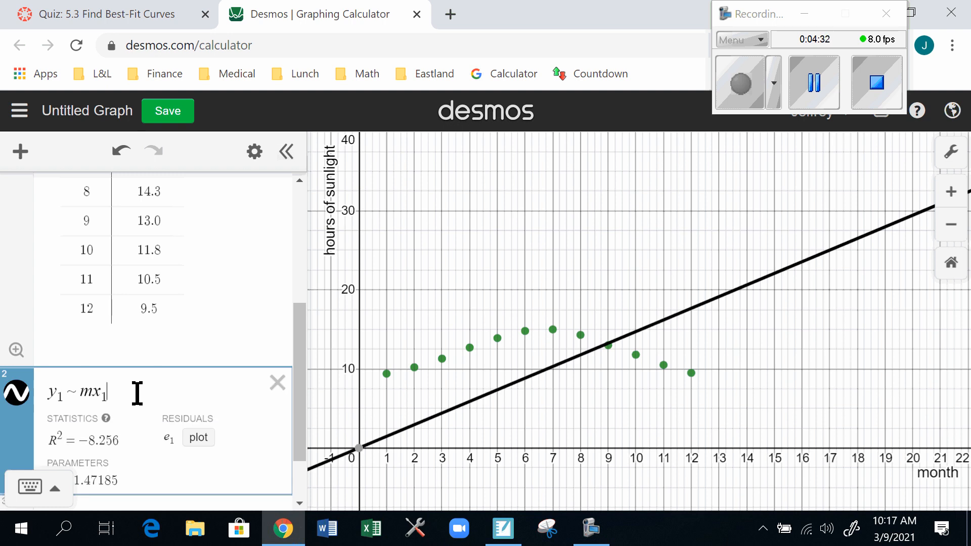
pyautogui.write('+ b')
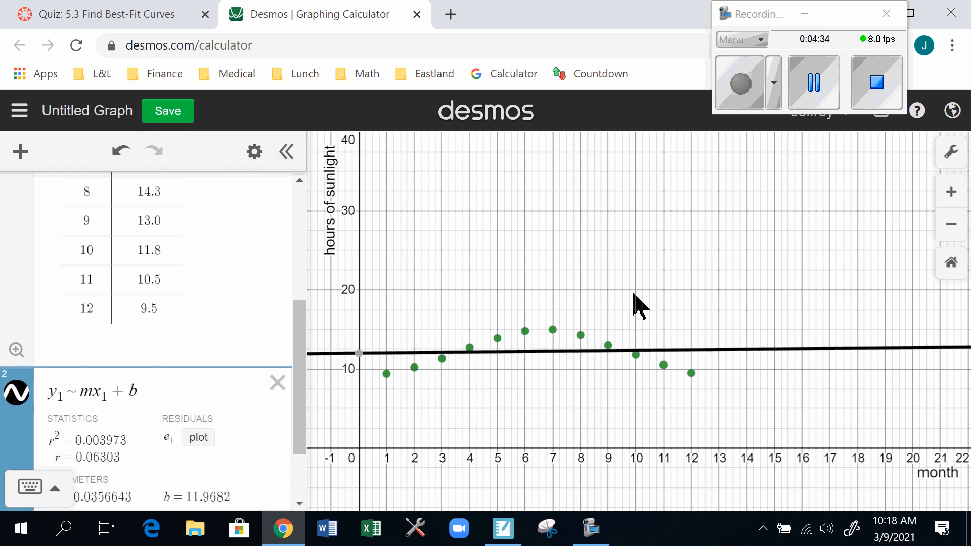
# Examine the linear regression's line against the data points, along with its r² statistic and parameters.
pyautogui.moveTo(777, 354)
pyautogui.mouseDown()
pyautogui.moveTo(367, 360)
pyautogui.moveTo(604, 349)
pyautogui.moveTo(799, 372)
pyautogui.mouseUp()
pyautogui.moveTo(700, 378)
pyautogui.mouseDown()
pyautogui.moveTo(425, 386)
pyautogui.moveTo(633, 349)
pyautogui.moveTo(749, 341)
pyautogui.mouseUp()
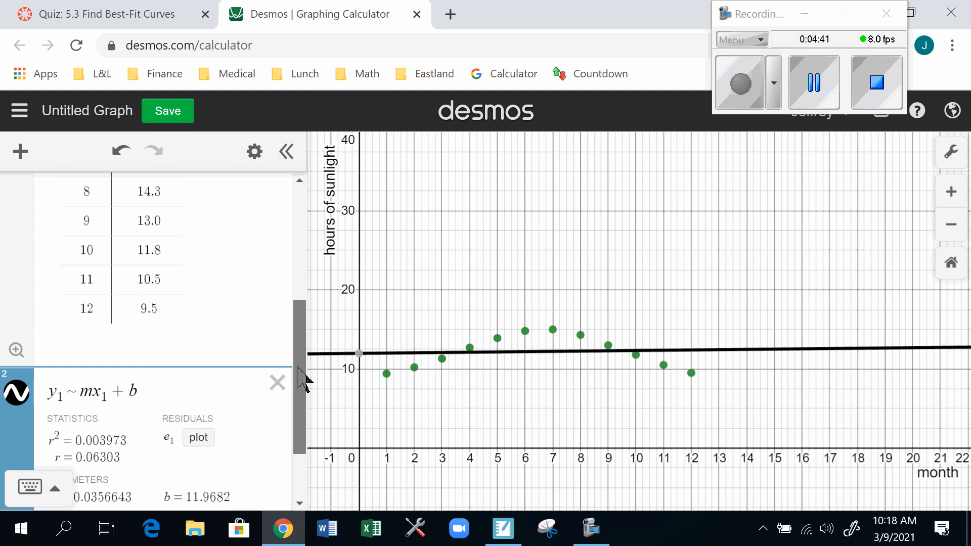
pyautogui.moveTo(302, 373); pyautogui.dragTo(302, 414)
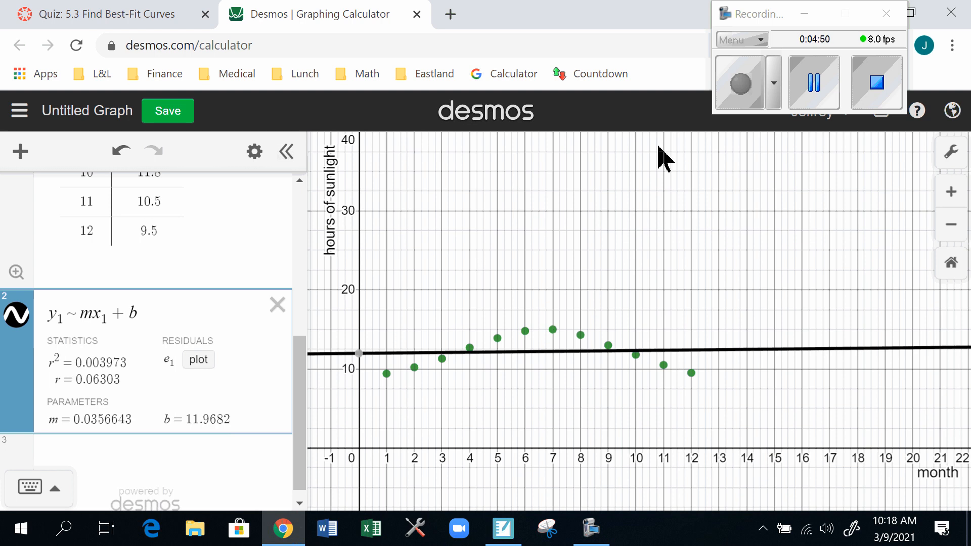
pyautogui.click(742, 83)
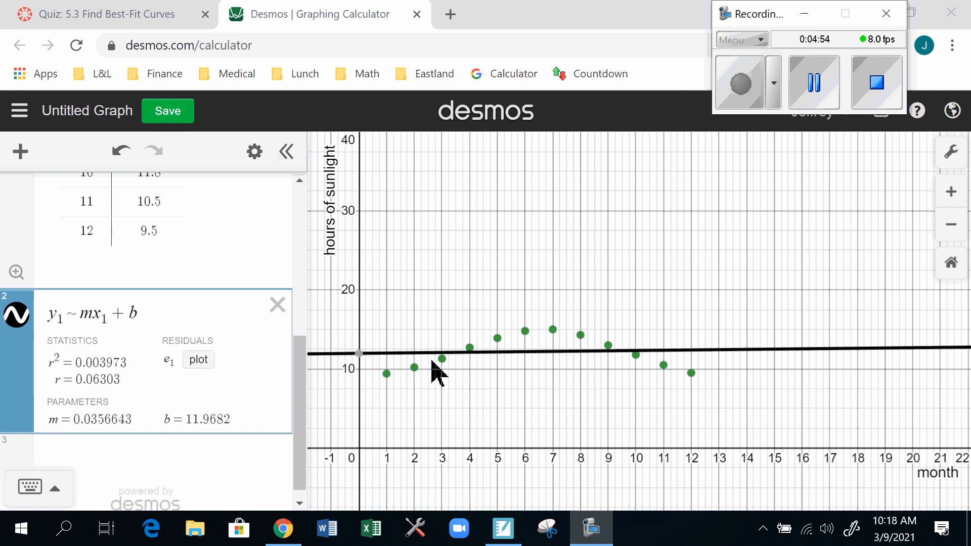
pyautogui.click(125, 362)
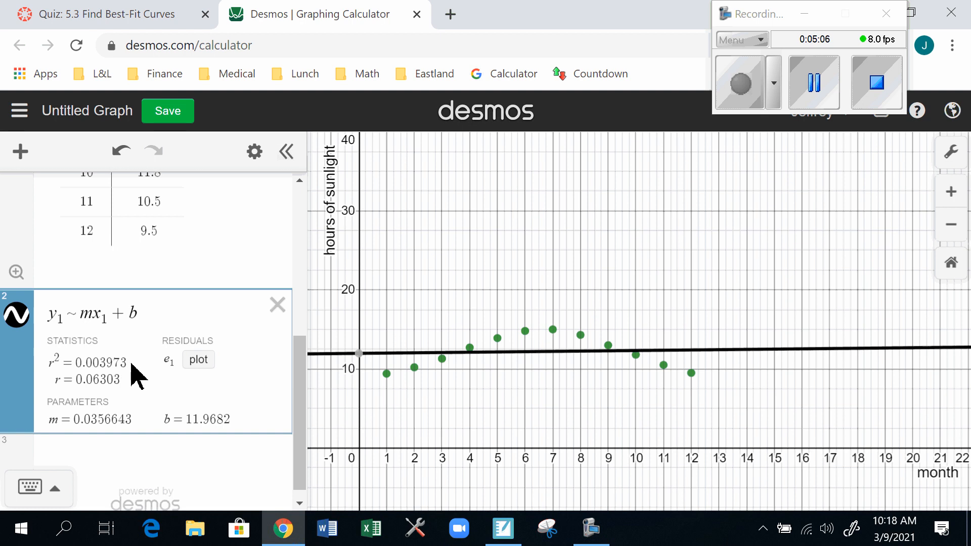
# Return to the quiz and choose 0.4% as the r-squared value for Linear in Question 2.
pyautogui.click(126, 14)
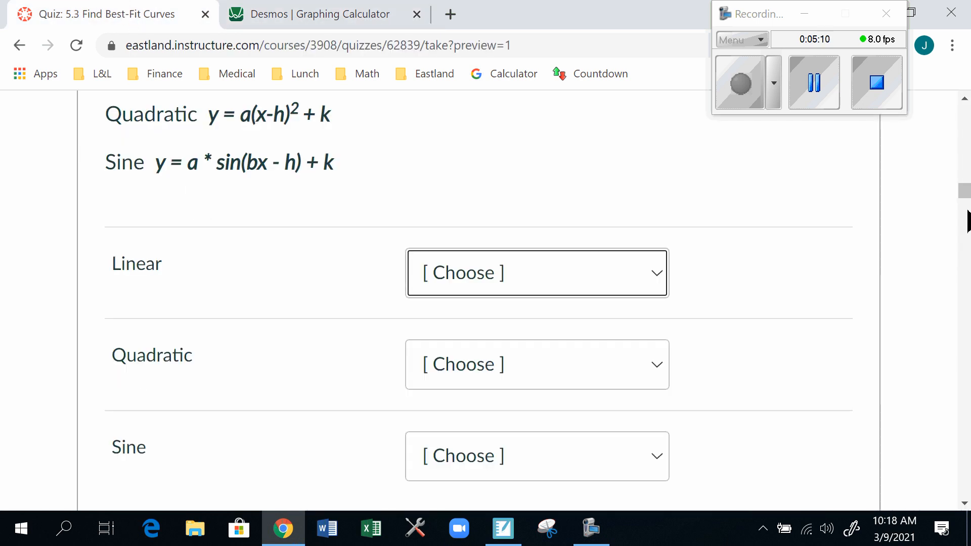
pyautogui.scroll(5, 968, 212)
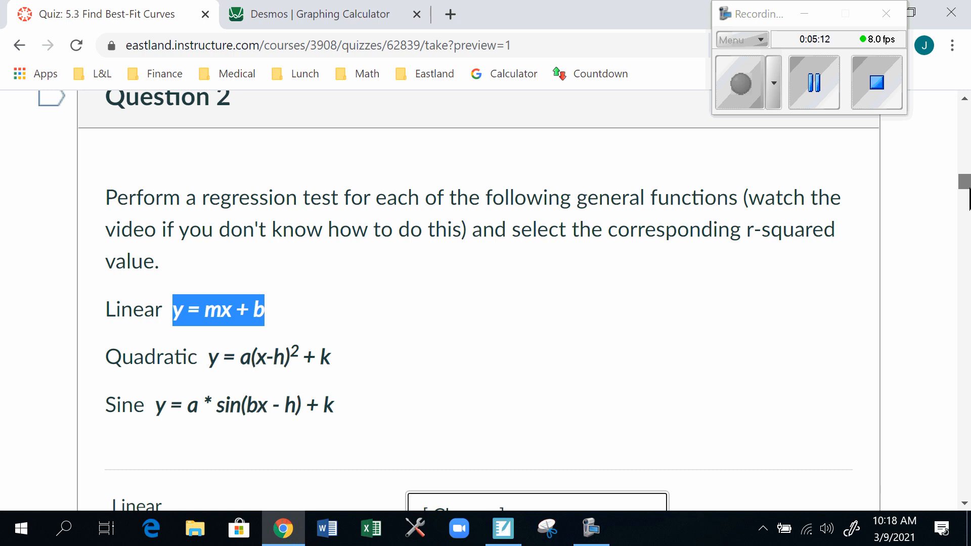
pyautogui.scroll(-6, 969, 200)
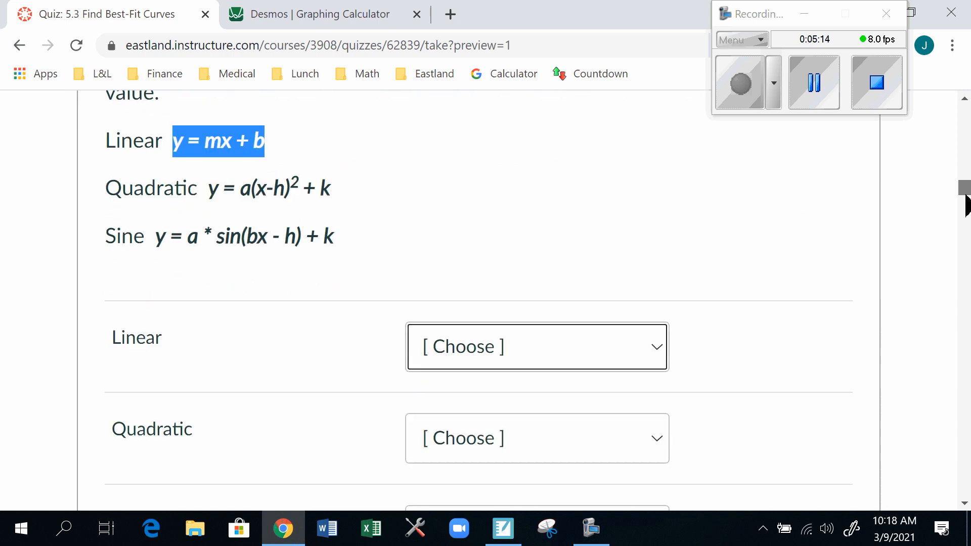
pyautogui.click(551, 188)
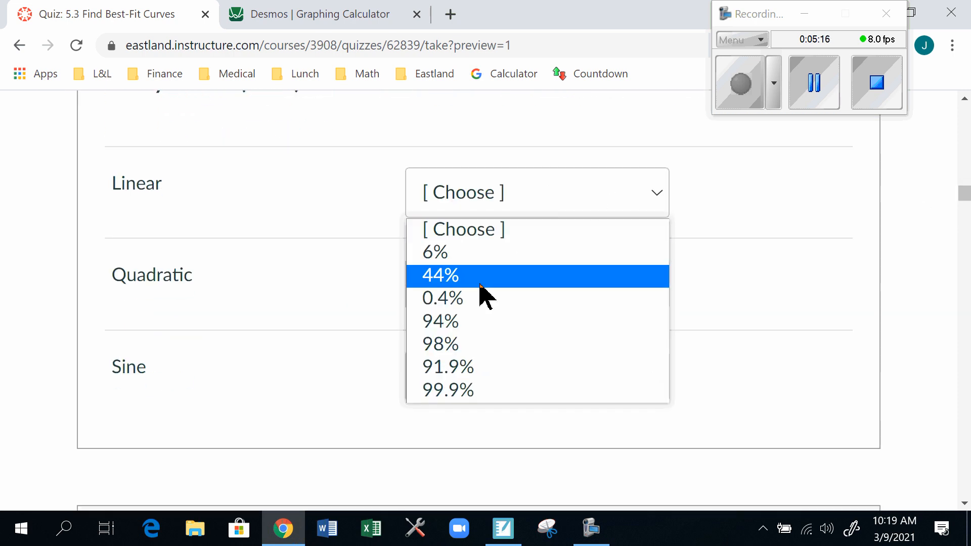
pyautogui.click(467, 296)
pyautogui.click(303, 186)
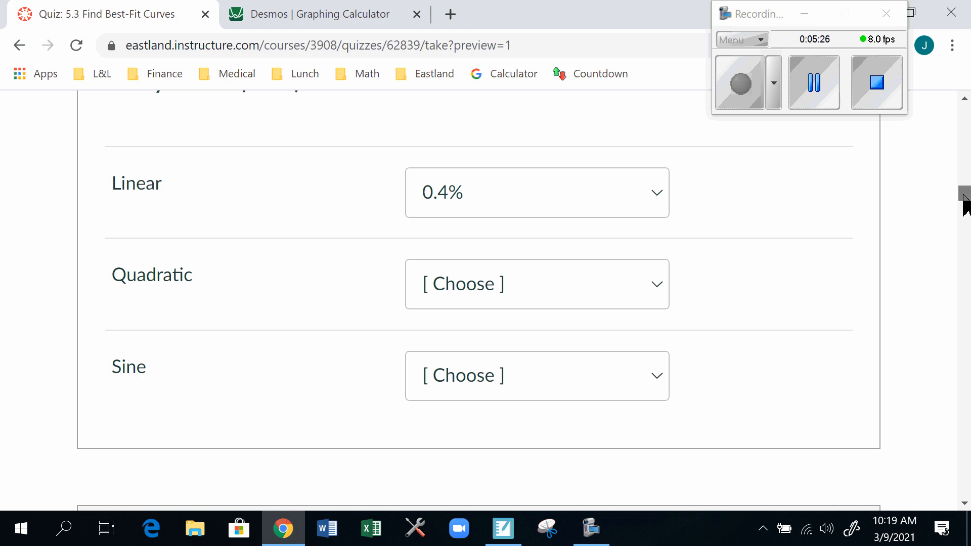
# Look up the quadratic function in Question 2, then return to Desmos and hide the linear regression line.
pyautogui.moveTo(965, 202); pyautogui.dragTo(967, 194)
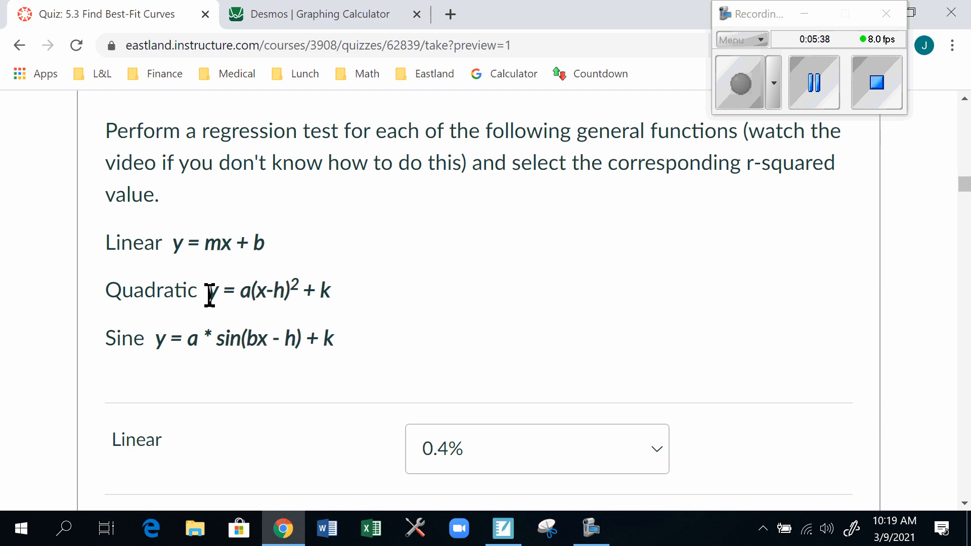
pyautogui.moveTo(210, 295); pyautogui.dragTo(348, 297)
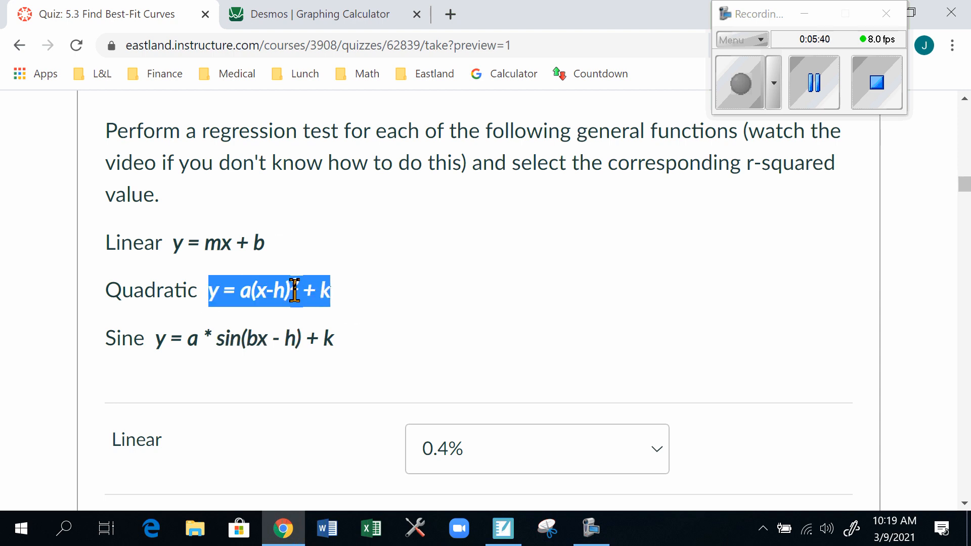
pyautogui.click(315, 12)
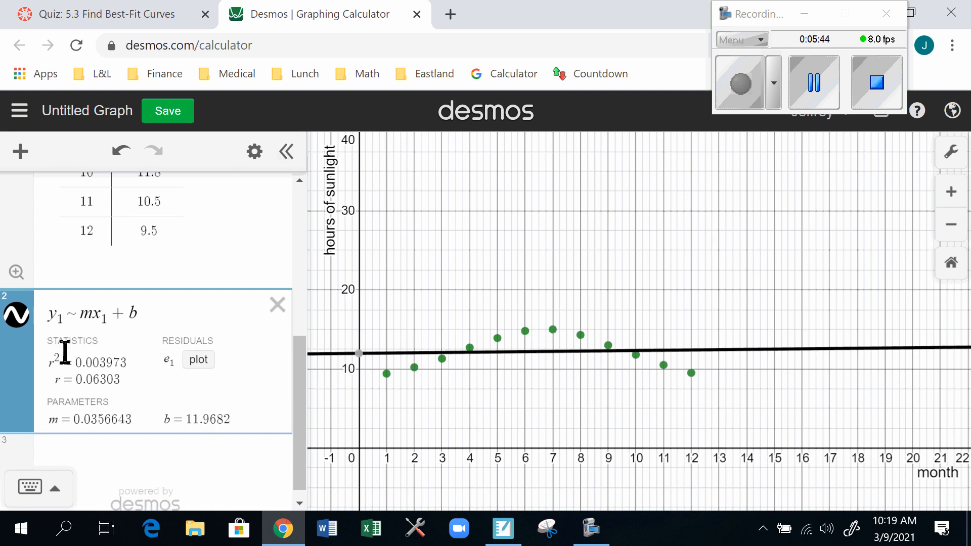
pyautogui.click(18, 316)
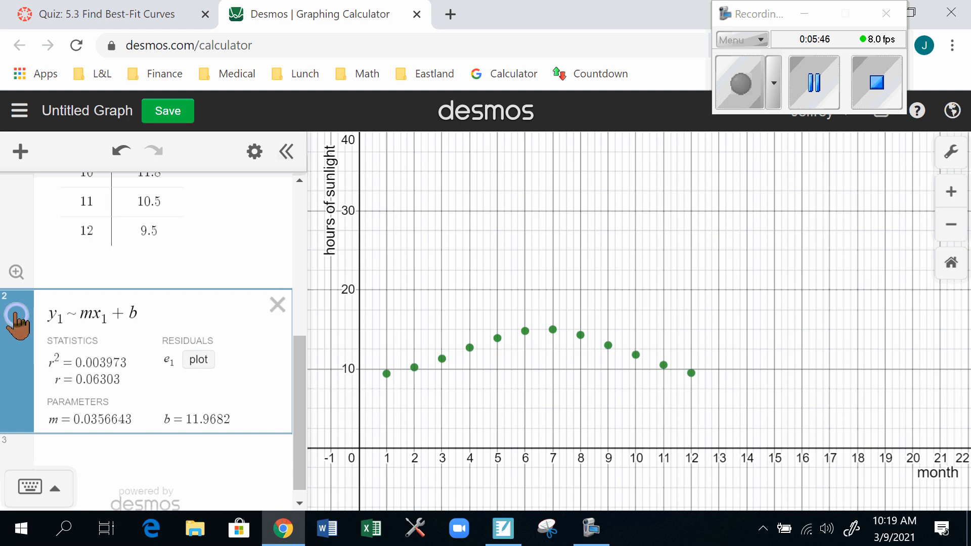
pyautogui.click(18, 316)
pyautogui.click(18, 316)
pyautogui.scroll(-1, 301, 399)
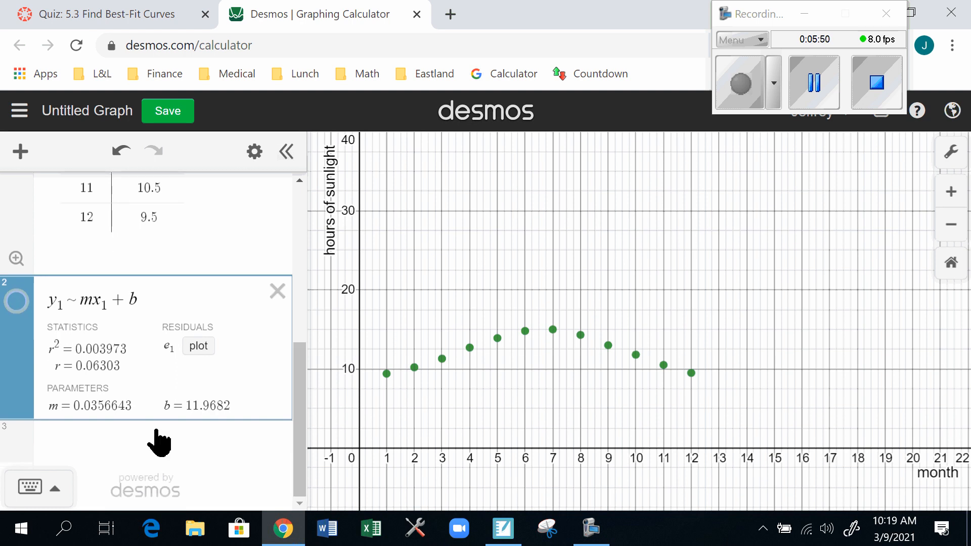
# Enter the quadratic regression y₁ ~ a(x₁ − h)² + k in a new expression, checking the quiz for the function's form.
pyautogui.click(129, 451)
pyautogui.write('y_1~')
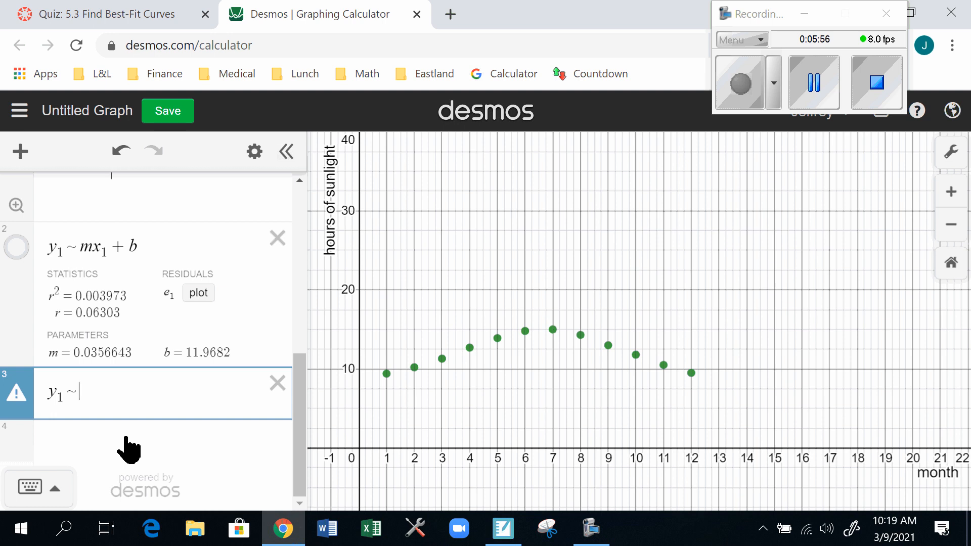
pyautogui.write('a(')
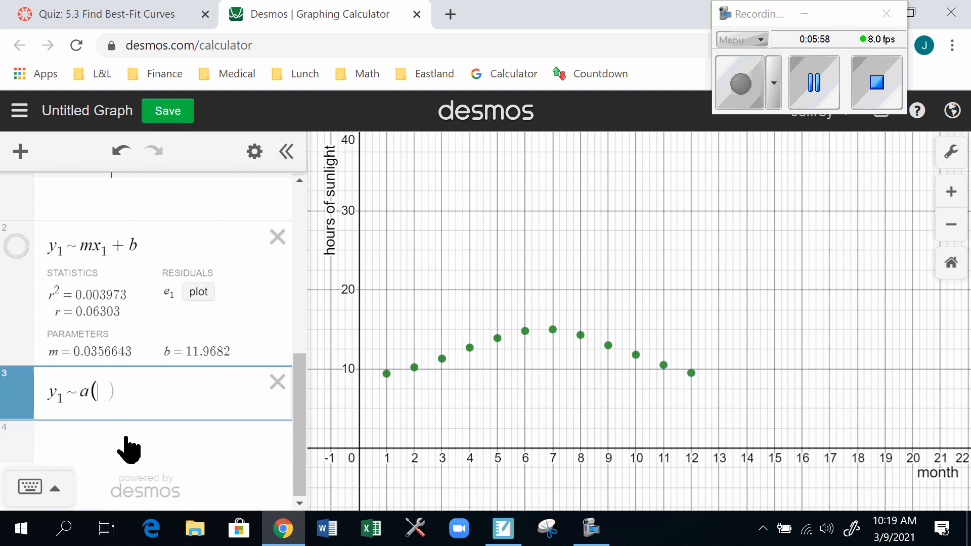
pyautogui.click(137, 14)
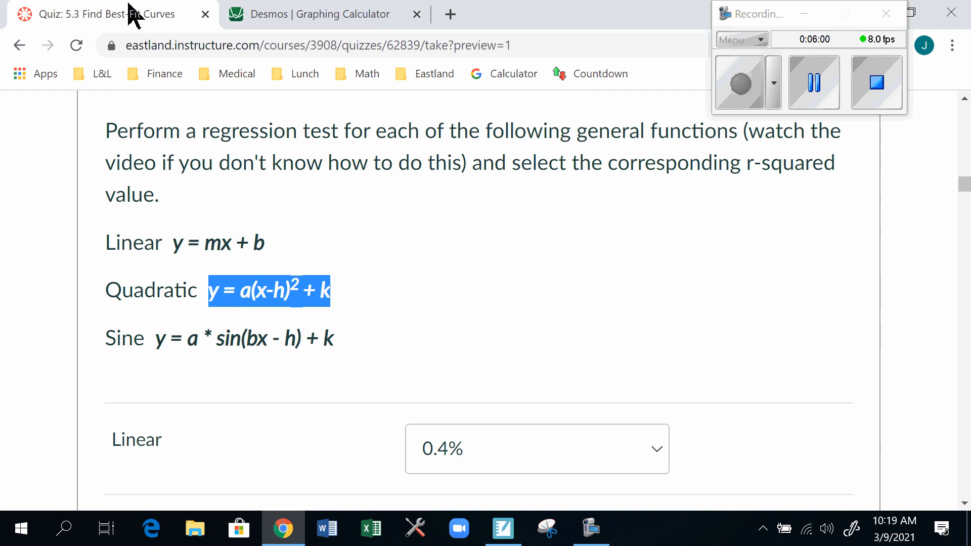
pyautogui.click(288, 12)
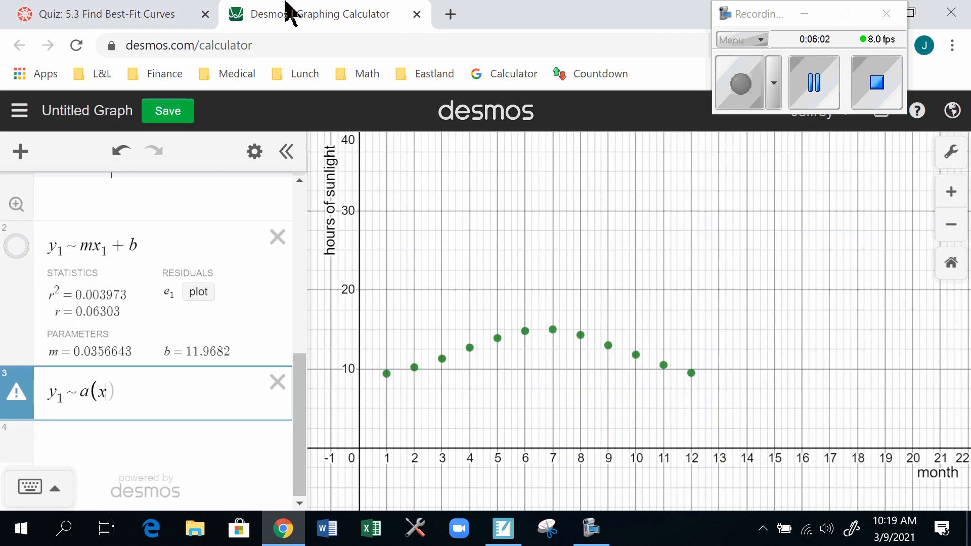
pyautogui.write('x1-h)')
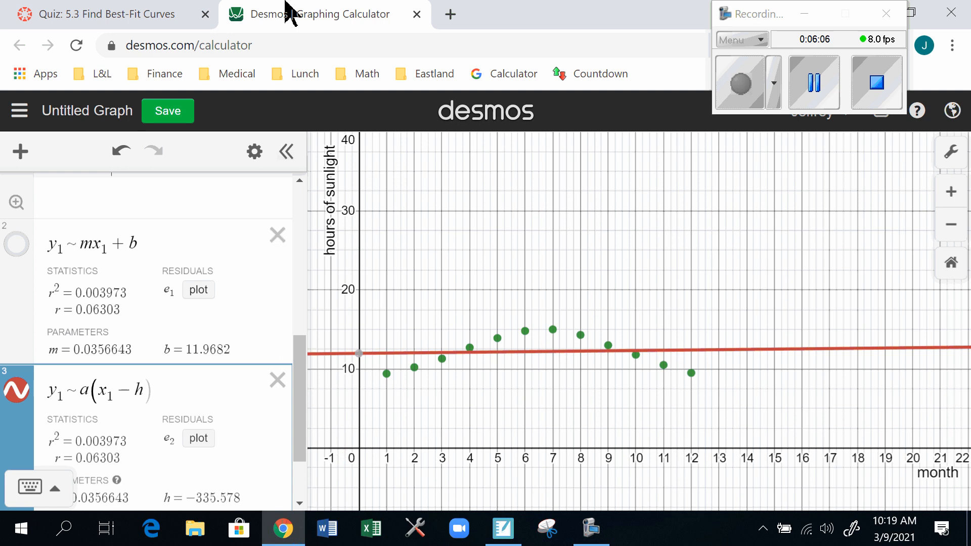
pyautogui.write('^2')
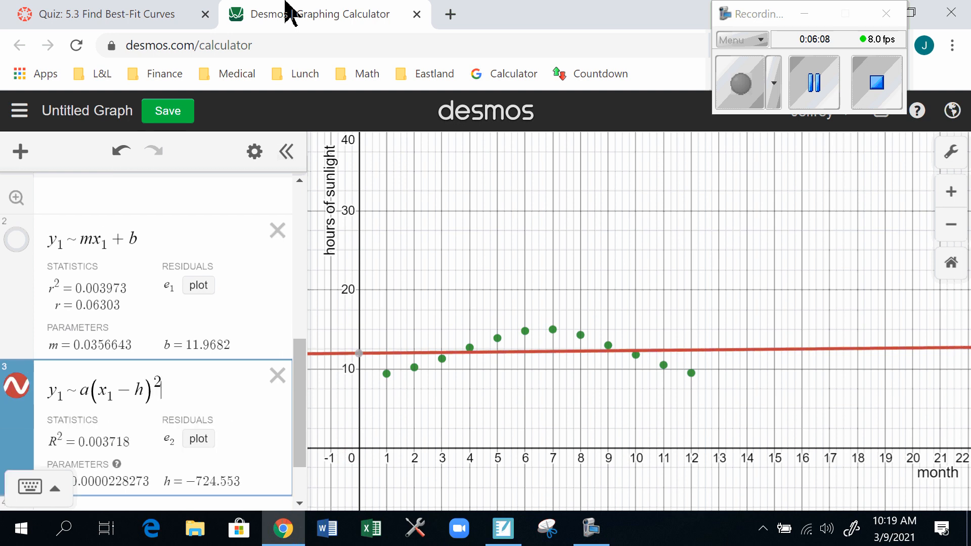
pyautogui.write('+k')
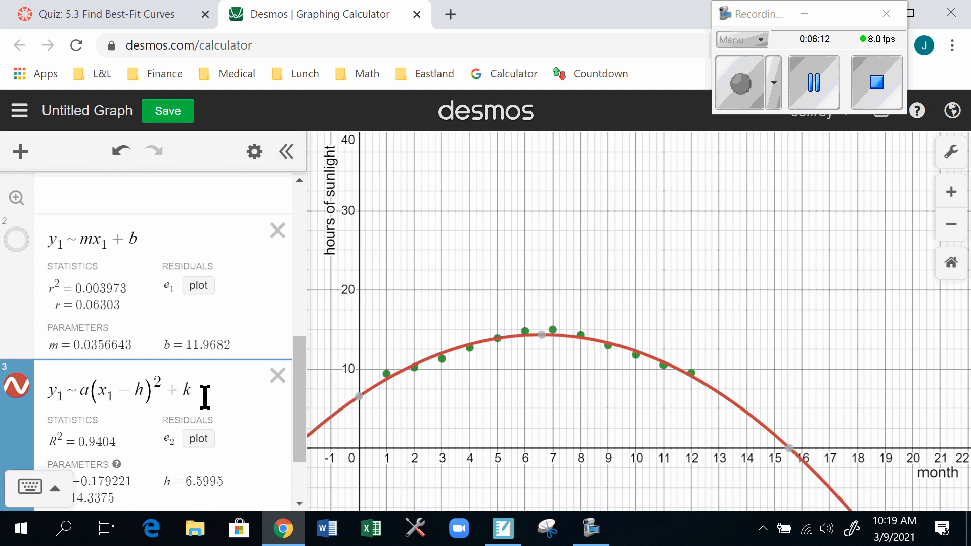
# Compare the quadratic function's notation in the quiz with the x₁ and y₁ column headings of the Desmos data table.
pyautogui.click(106, 12)
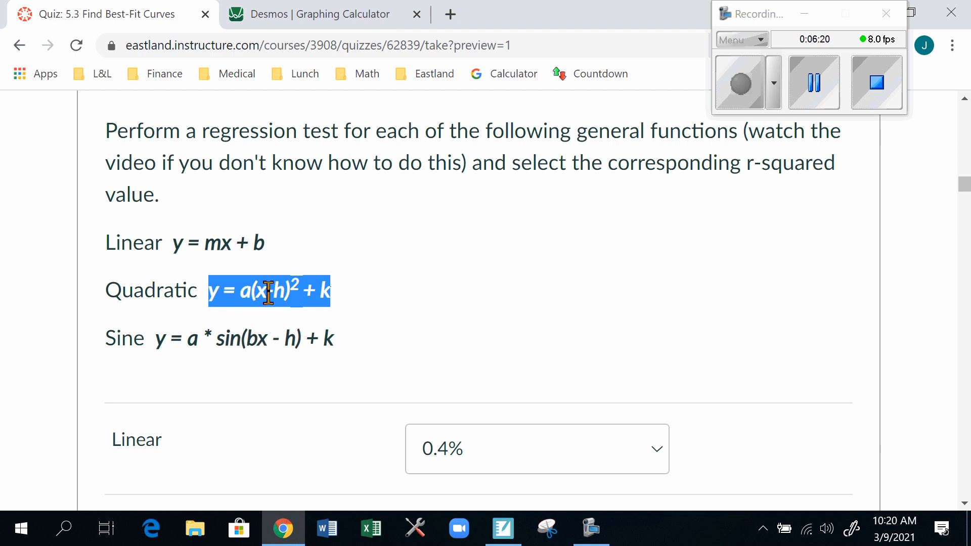
pyautogui.click(237, 294)
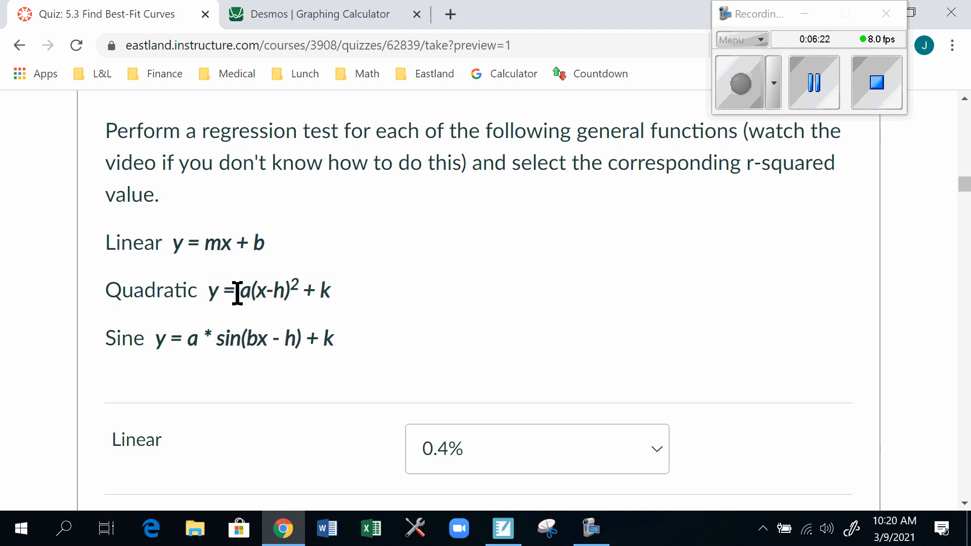
pyautogui.moveTo(237, 293); pyautogui.dragTo(225, 292)
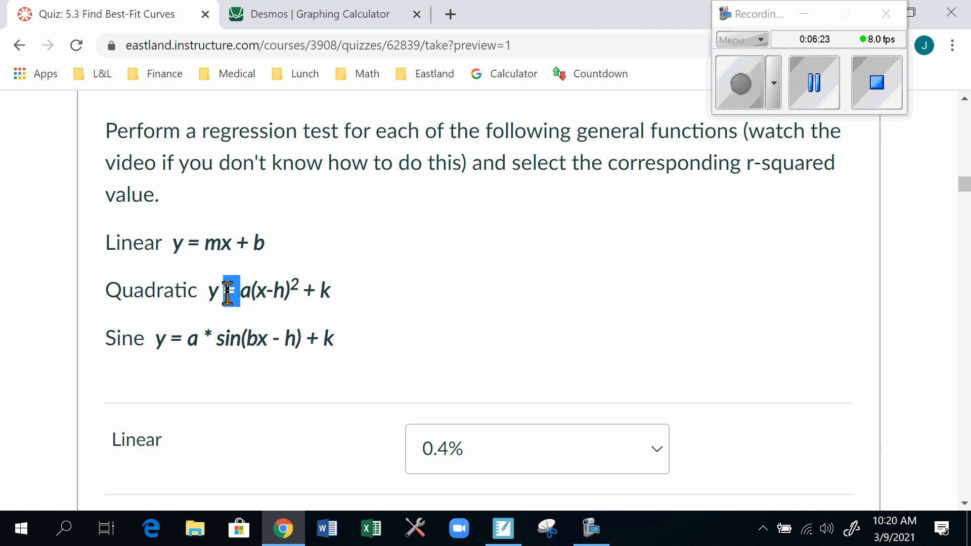
pyautogui.click(300, 12)
pyautogui.moveTo(303, 392); pyautogui.dragTo(316, 217)
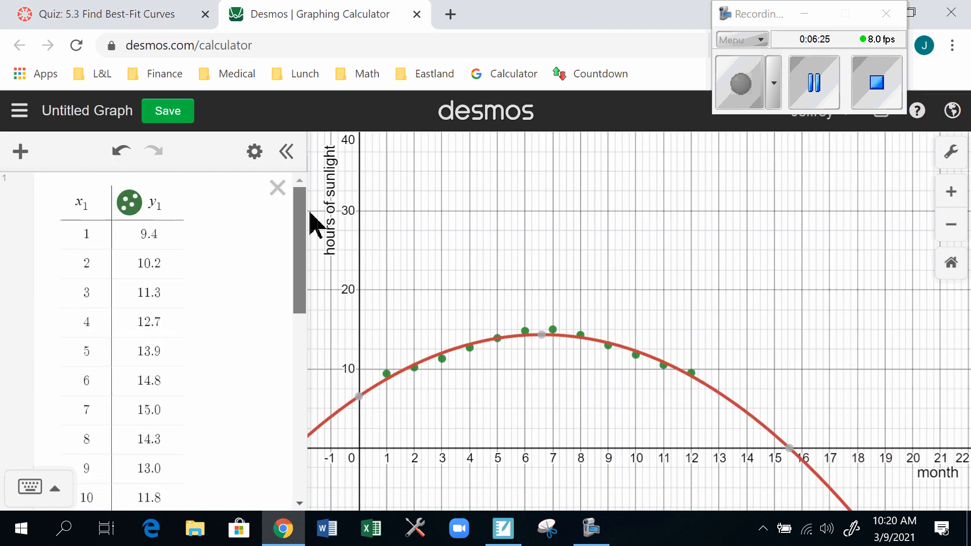
pyautogui.click(95, 202)
pyautogui.click(162, 207)
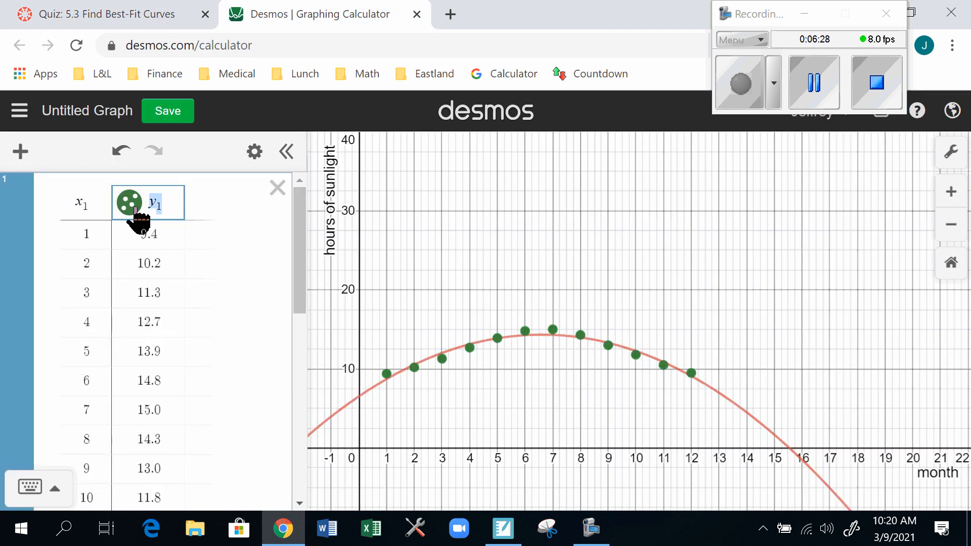
# Examine the quadratic regression's curve against the data points, along with its R² statistic.
pyautogui.moveTo(302, 238); pyautogui.dragTo(371, 438)
pyautogui.moveTo(368, 393)
pyautogui.mouseDown()
pyautogui.moveTo(427, 375)
pyautogui.moveTo(493, 371)
pyautogui.moveTo(560, 335)
pyautogui.moveTo(647, 355)
pyautogui.moveTo(754, 417)
pyautogui.mouseUp()
pyautogui.moveTo(682, 395)
pyautogui.mouseDown()
pyautogui.moveTo(408, 365)
pyautogui.moveTo(364, 393)
pyautogui.moveTo(470, 358)
pyautogui.moveTo(595, 382)
pyautogui.moveTo(726, 427)
pyautogui.moveTo(733, 416)
pyautogui.mouseUp()
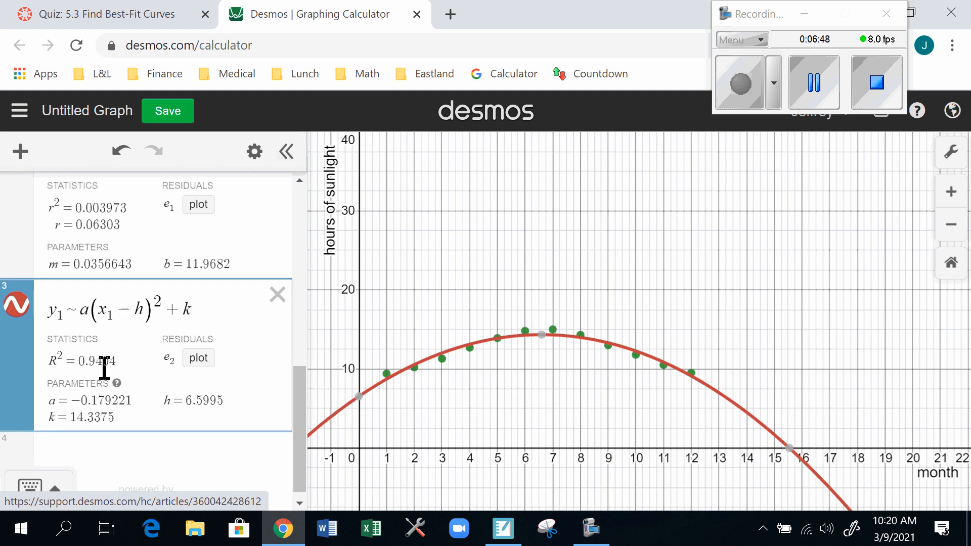
# Return to the quiz and choose 94% as the r-squared value for Quadratic in Question 2.
pyautogui.click(135, 13)
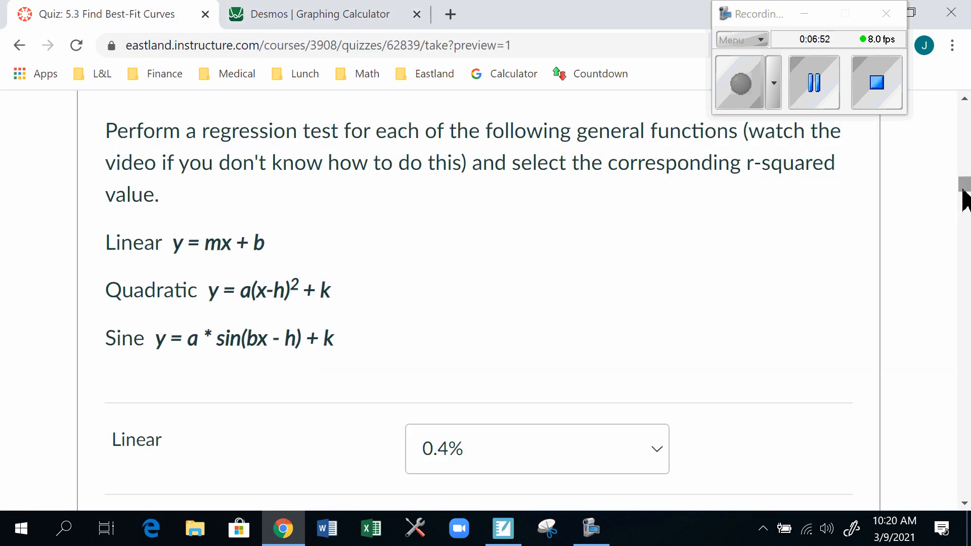
pyautogui.scroll(-3, 968, 197)
pyautogui.click(516, 402)
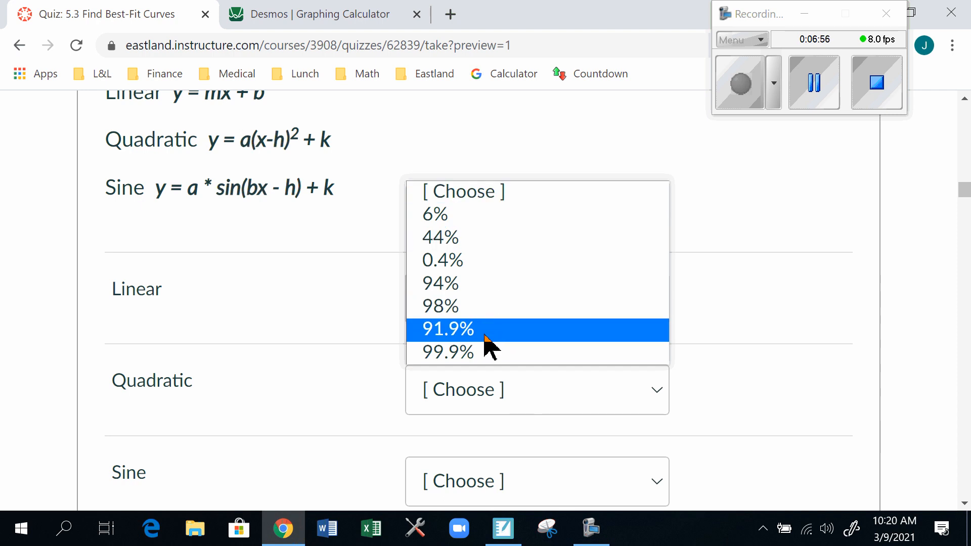
pyautogui.click(490, 284)
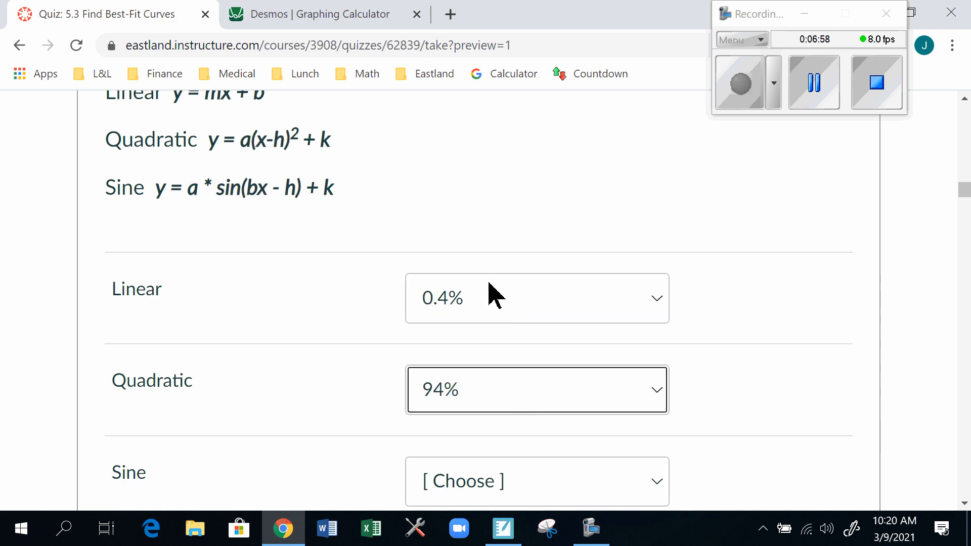
# Look up the sine function in Question 2, including the coefficient b in front of x.
pyautogui.moveTo(967, 193); pyautogui.dragTo(967, 193)
pyautogui.moveTo(341, 196); pyautogui.dragTo(155, 199)
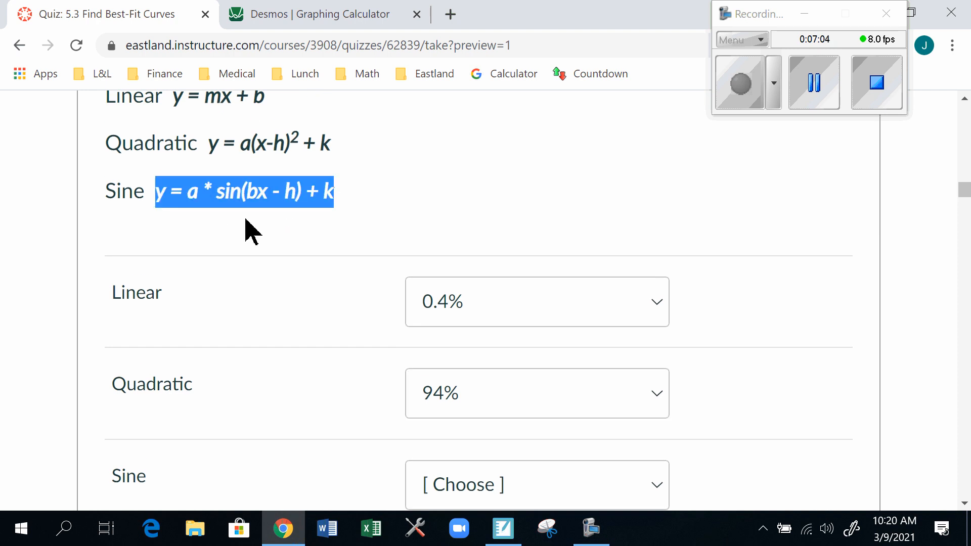
pyautogui.click(259, 192)
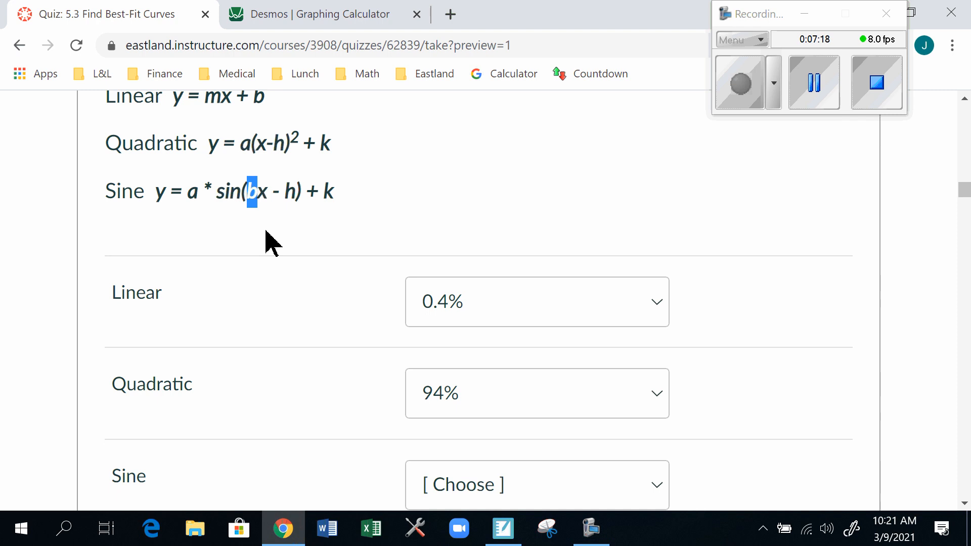
# Switch back to Desmos and hide the quadratic regression curve on the graph.
pyautogui.click(302, 9)
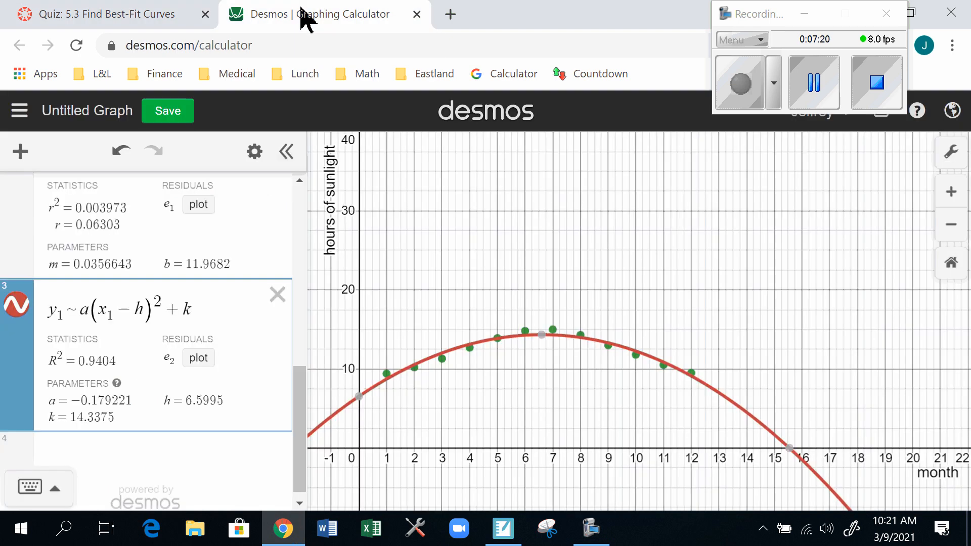
pyautogui.click(16, 304)
pyautogui.scroll(-1, 306, 407)
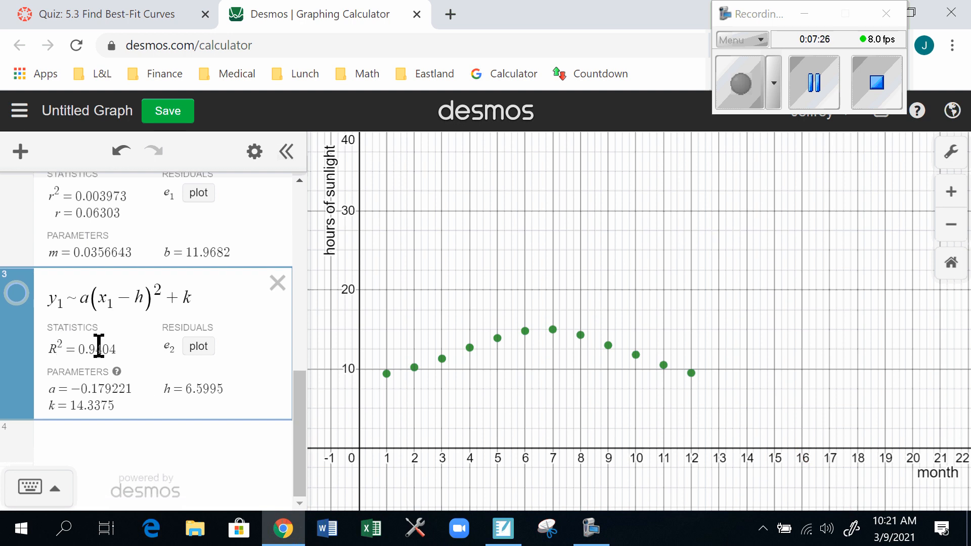
# Enter the sine regression y₁ ~ a · sin(bx₁ − h) + k in a new expression below the quadratic regression.
pyautogui.click(156, 444)
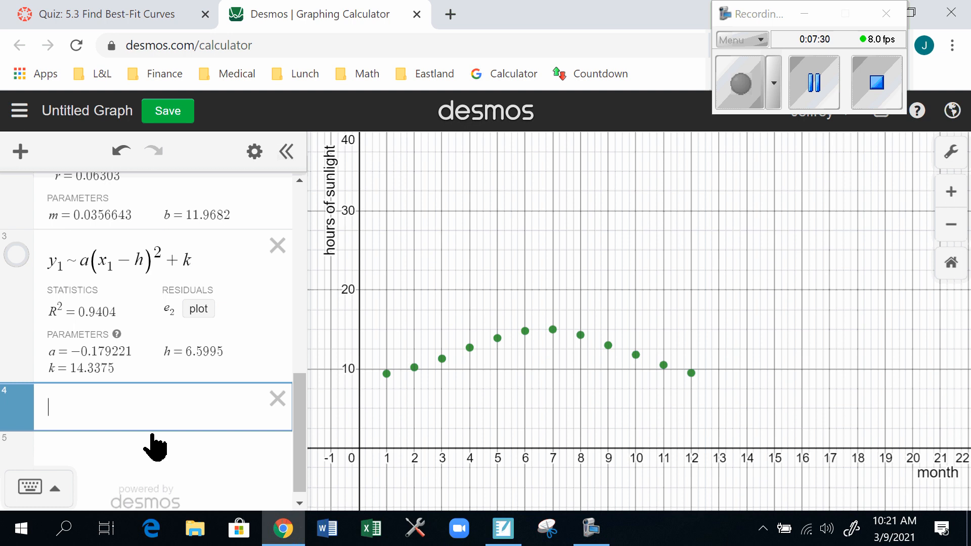
pyautogui.write('y1')
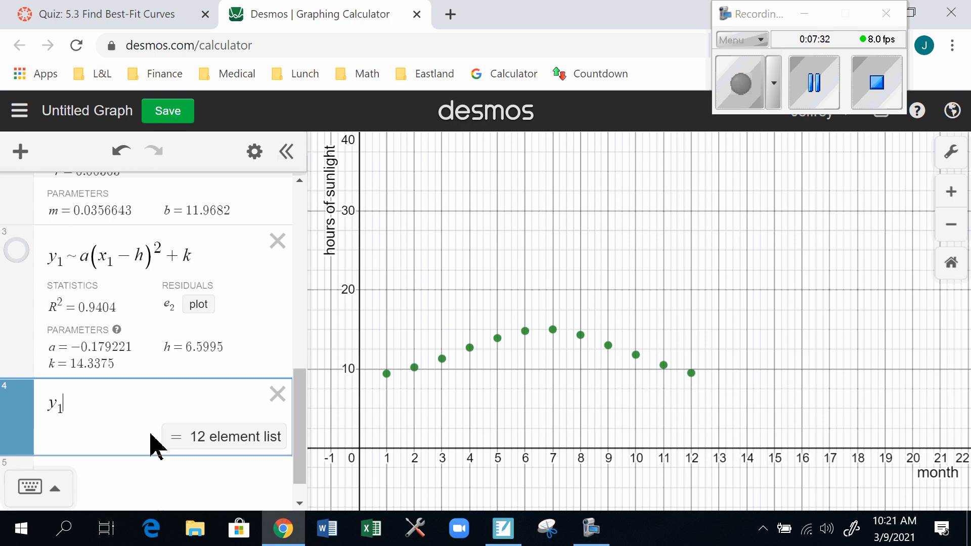
pyautogui.write('~a')
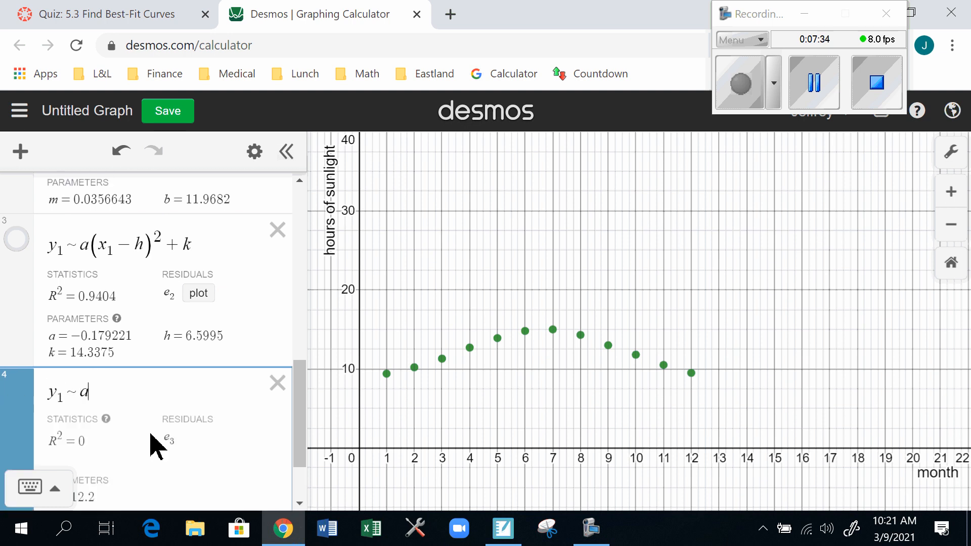
pyautogui.write('*sin(')
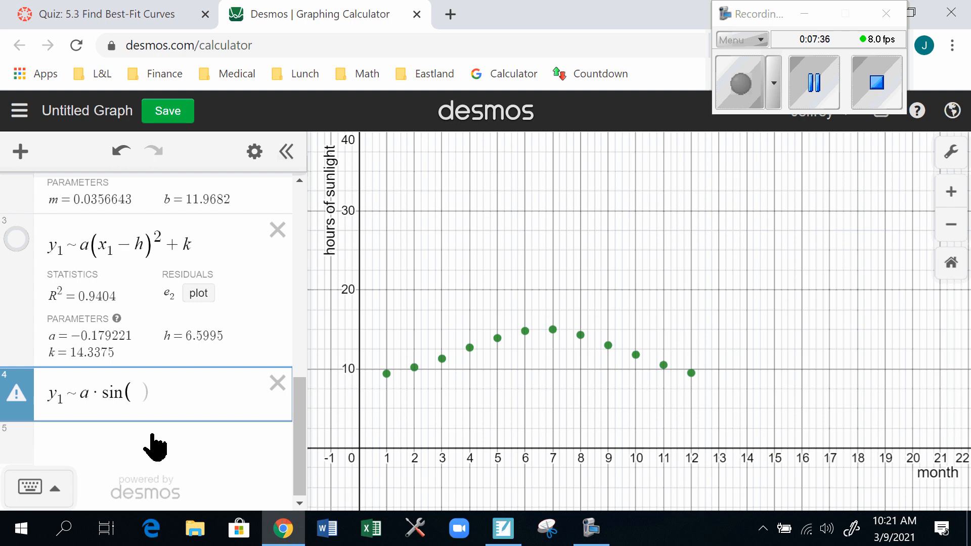
pyautogui.write('bx1')
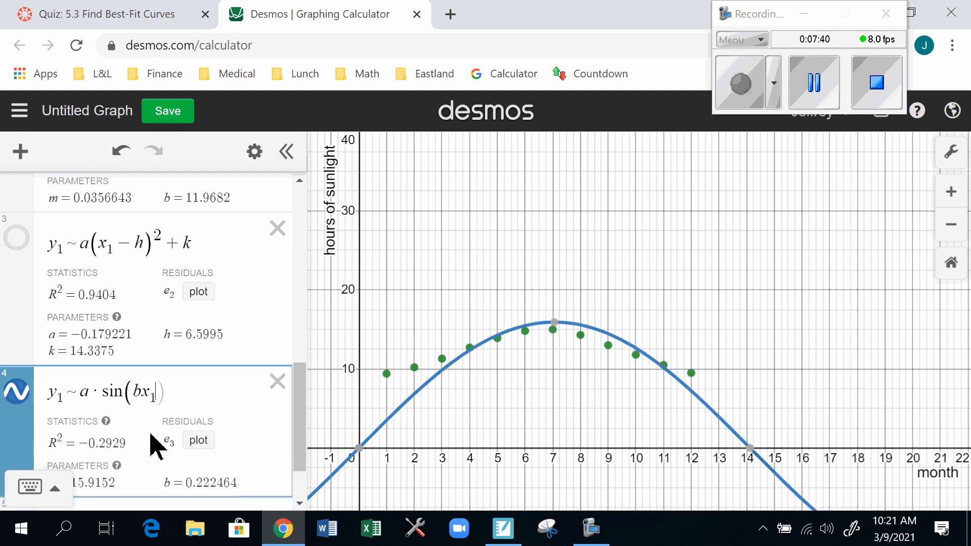
pyautogui.write('-h')
pyautogui.press('Right')
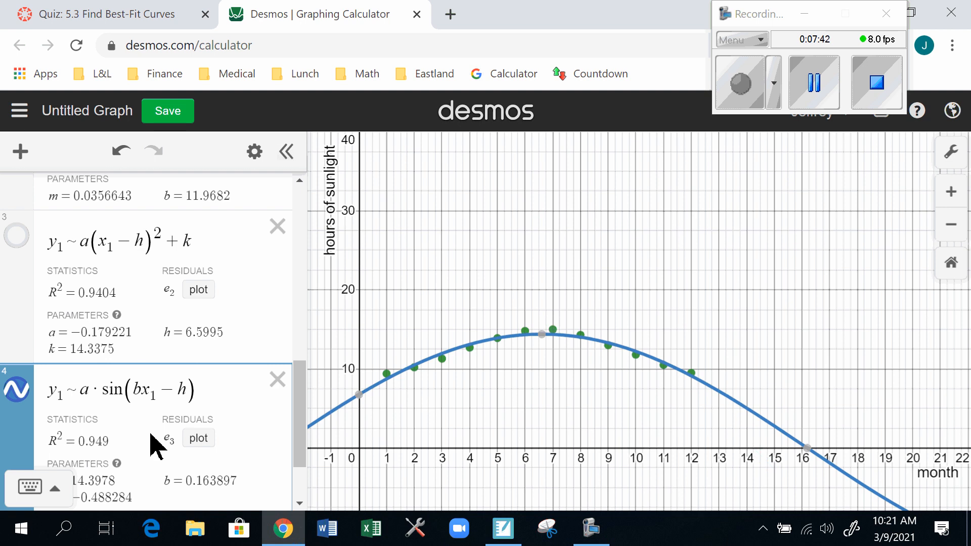
pyautogui.write('+k')
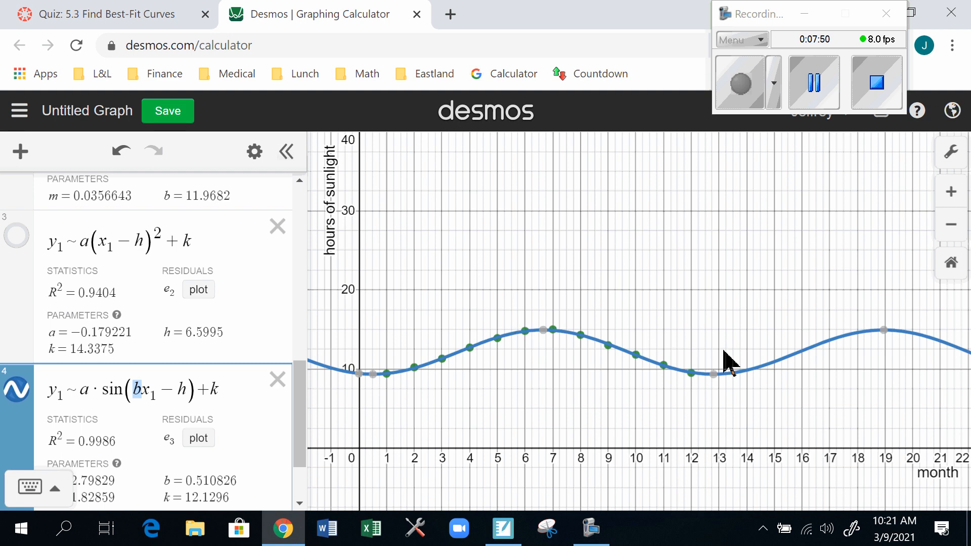
# Examine how closely the sine regression curve follows the data points, up close and over a wider range, and read its R² statistic.
pyautogui.moveTo(772, 362)
pyautogui.mouseDown()
pyautogui.moveTo(679, 373)
pyautogui.moveTo(608, 356)
pyautogui.moveTo(366, 402)
pyautogui.mouseUp()
pyautogui.moveTo(446, 387)
pyautogui.mouseDown()
pyautogui.moveTo(557, 351)
pyautogui.moveTo(695, 369)
pyautogui.moveTo(774, 365)
pyautogui.moveTo(507, 339)
pyautogui.moveTo(488, 358)
pyautogui.moveTo(510, 347)
pyautogui.mouseUp()
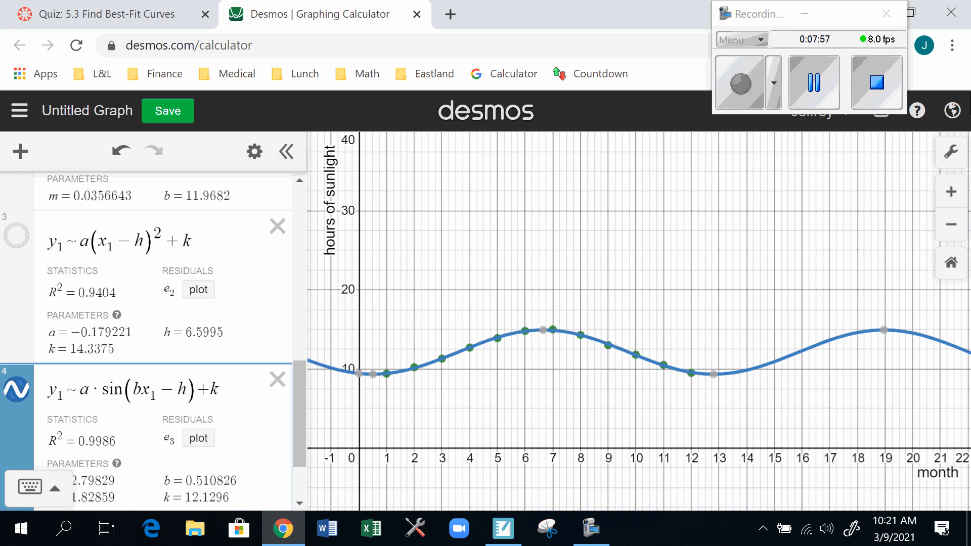
pyautogui.click(950, 201)
pyautogui.moveTo(572, 280); pyautogui.dragTo(757, 195)
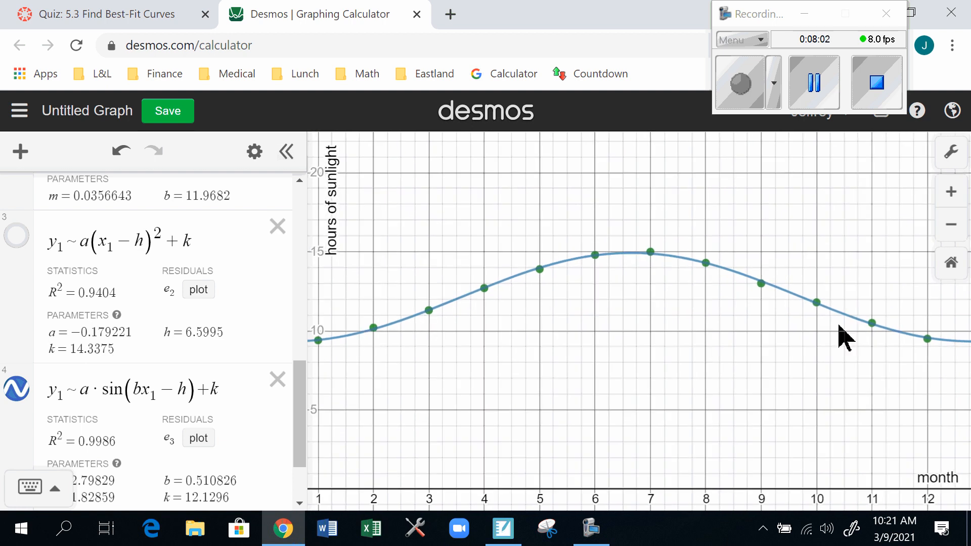
pyautogui.click(951, 224)
pyautogui.moveTo(461, 330)
pyautogui.mouseDown()
pyautogui.moveTo(614, 283)
pyautogui.moveTo(790, 342)
pyautogui.moveTo(705, 316)
pyautogui.moveTo(584, 312)
pyautogui.moveTo(512, 346)
pyautogui.moveTo(735, 246)
pyautogui.moveTo(834, 282)
pyautogui.moveTo(662, 233)
pyautogui.moveTo(565, 288)
pyautogui.mouseUp()
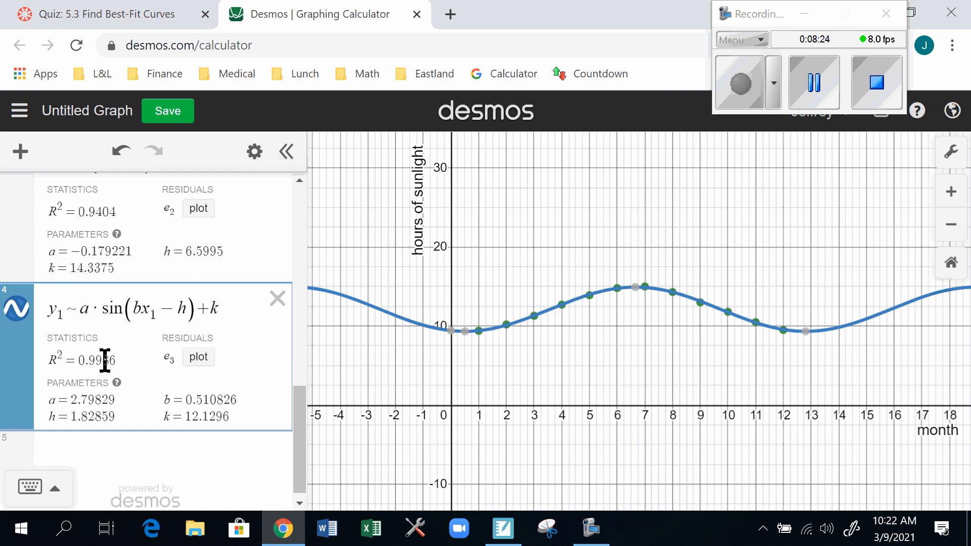
# Switch to the quiz and set the Sine answer in Question 2 to 99.9%.
pyautogui.click(75, 11)
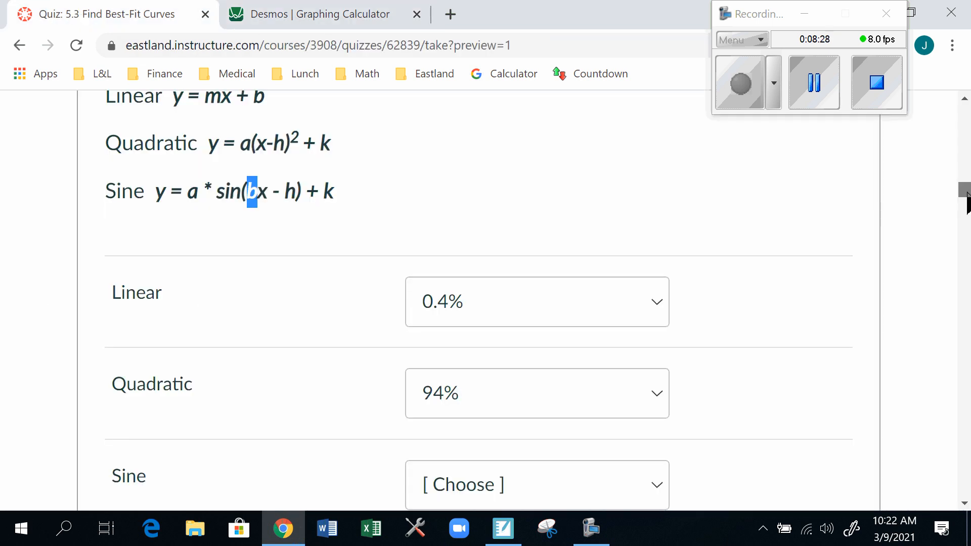
pyautogui.scroll(-3, 966, 198)
pyautogui.click(536, 358)
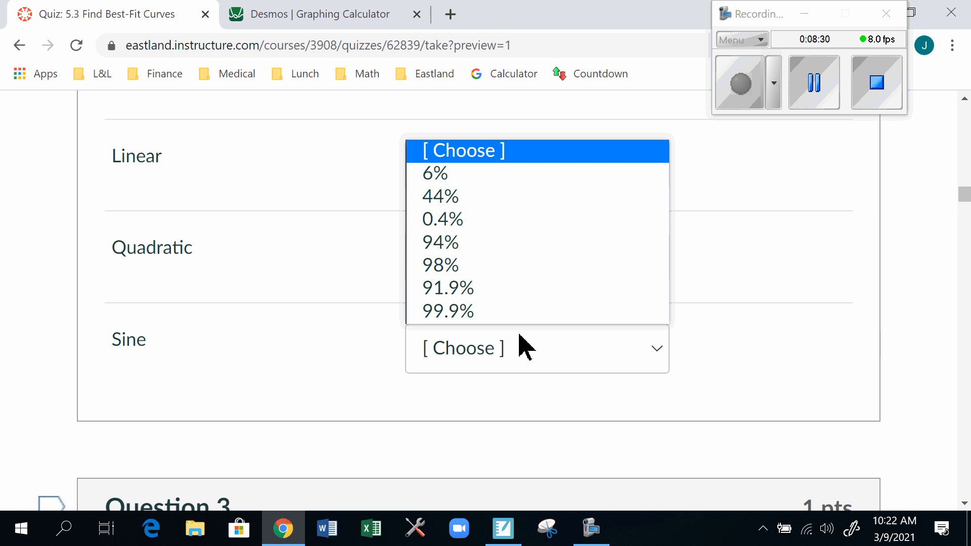
pyautogui.click(507, 314)
pyautogui.click(781, 372)
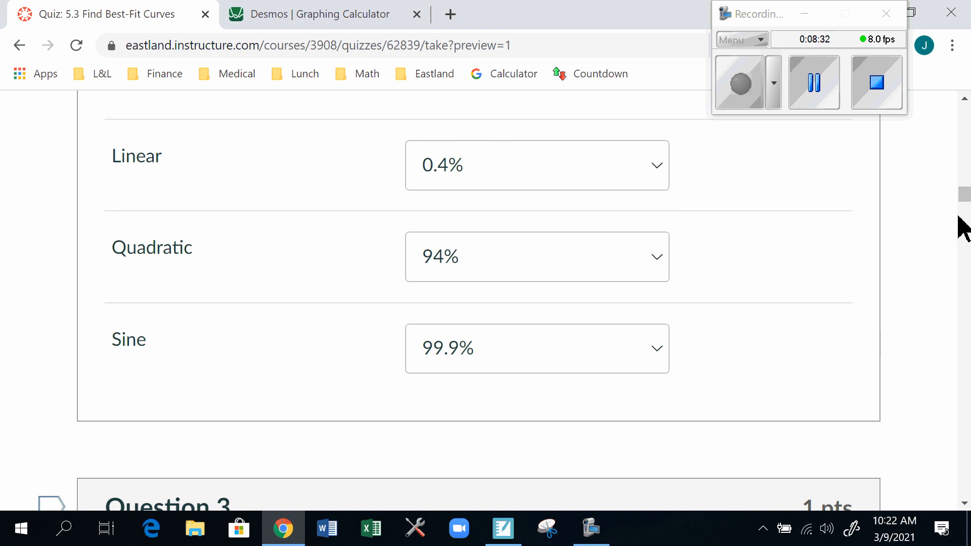
# Review the sine function and the three selected answers in Question 2, and return to the daylight table in Question 1.
pyautogui.moveTo(966, 198); pyautogui.dragTo(967, 194)
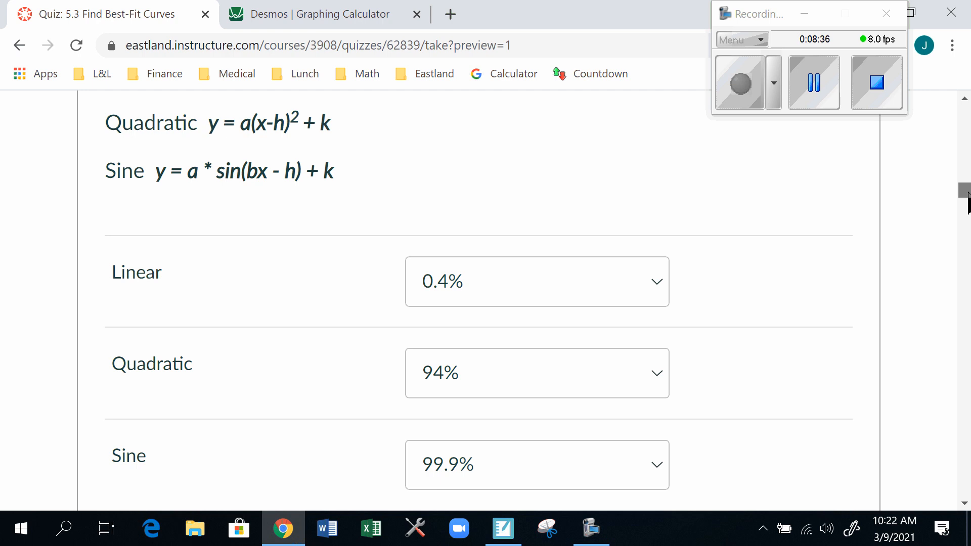
pyautogui.moveTo(104, 171); pyautogui.dragTo(344, 174)
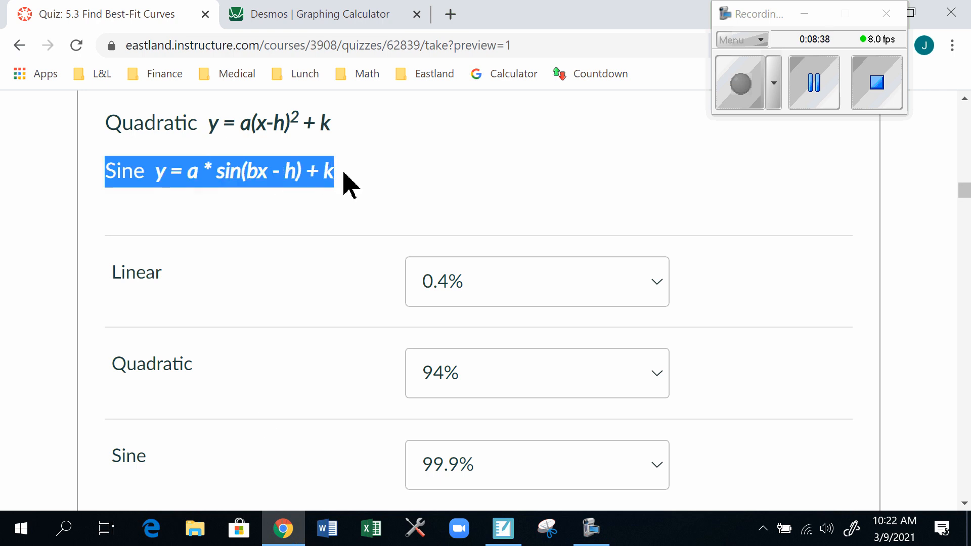
pyautogui.click(298, 217)
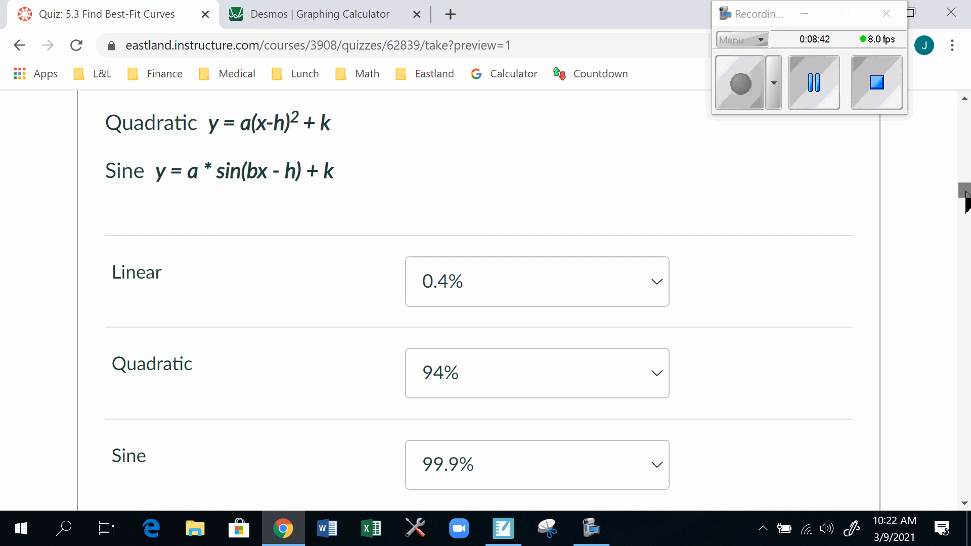
pyautogui.moveTo(966, 192)
pyautogui.mouseDown()
pyautogui.moveTo(963, 209)
pyautogui.moveTo(965, 191)
pyautogui.mouseUp()
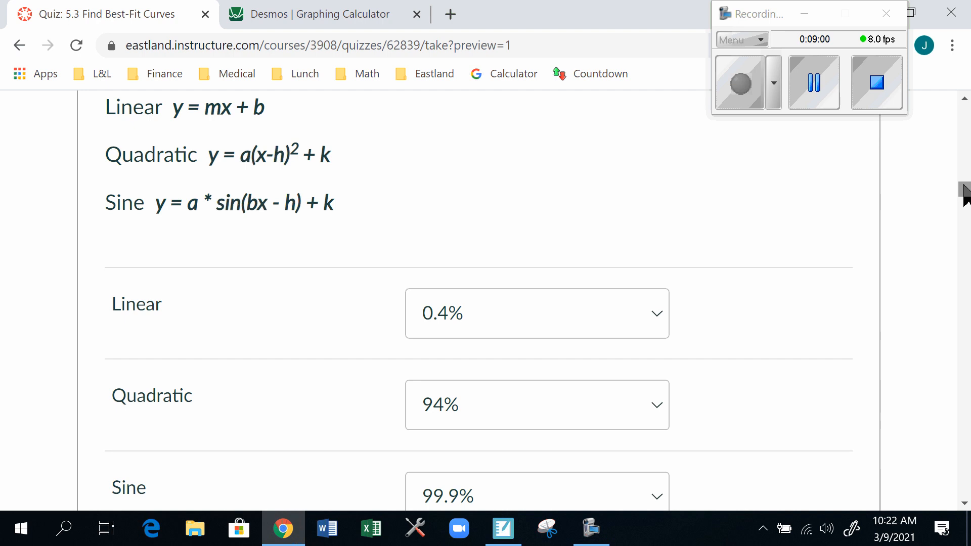
pyautogui.moveTo(964, 185); pyautogui.dragTo(968, 188)
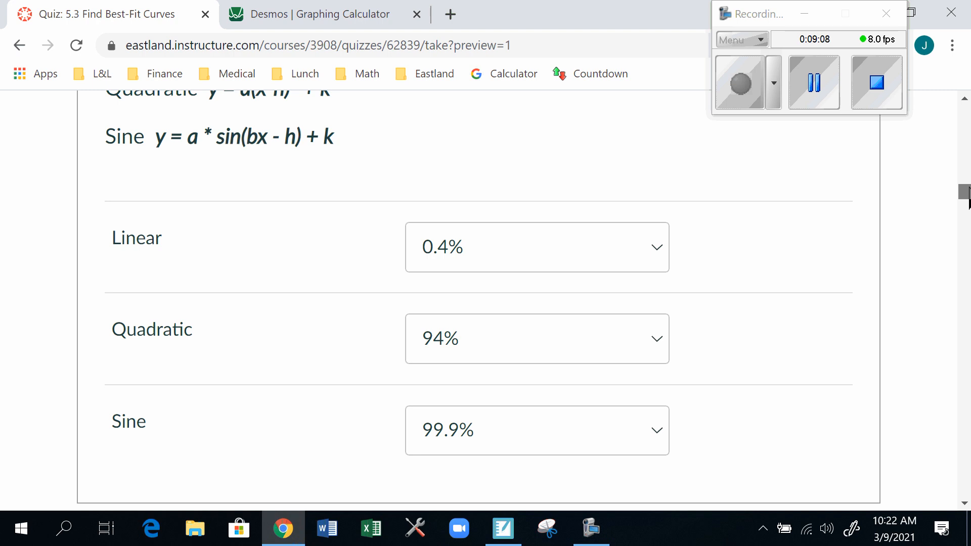
pyautogui.moveTo(968, 194); pyautogui.dragTo(967, 132)
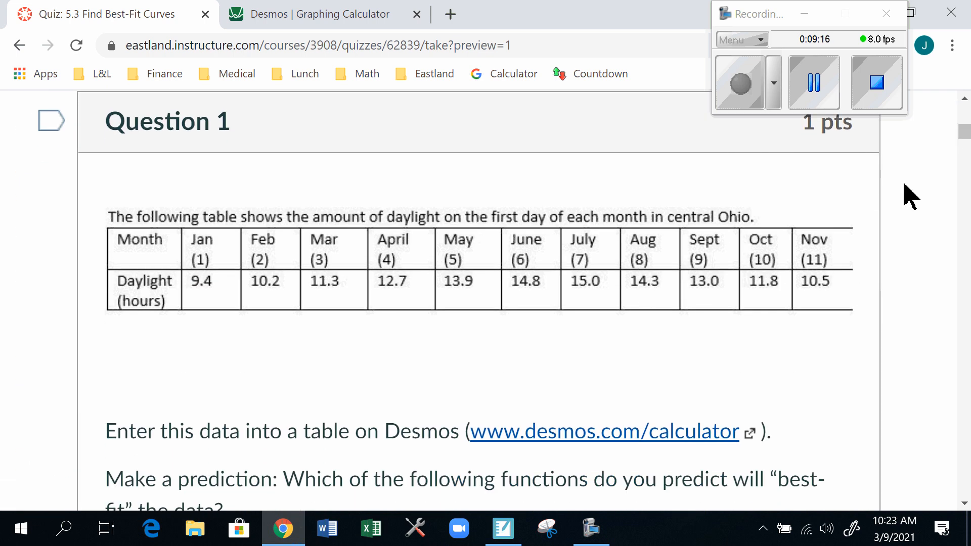
# Switch to Desmos, compare the data points with the sine regression curve hidden and shown, and trace the curve past month 12.
pyautogui.click(410, 21)
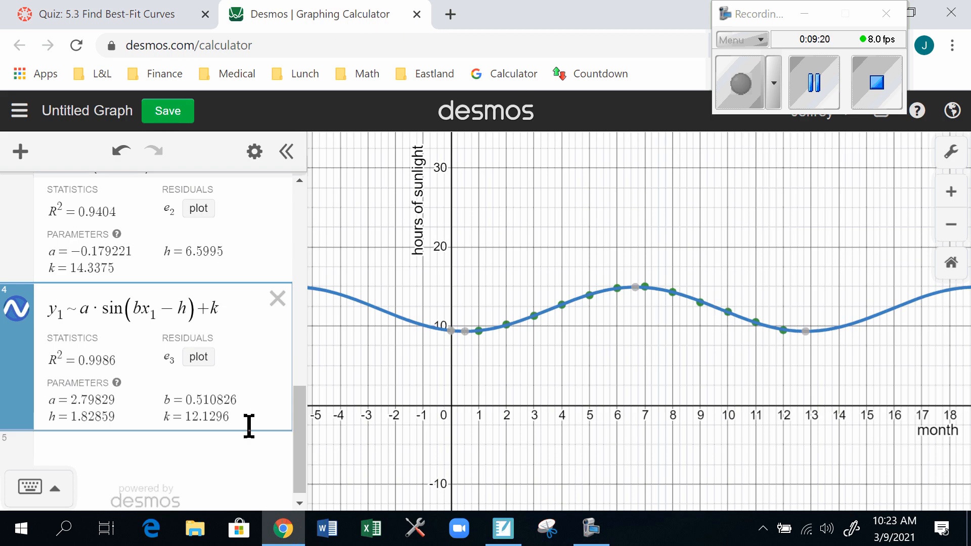
pyautogui.click(20, 324)
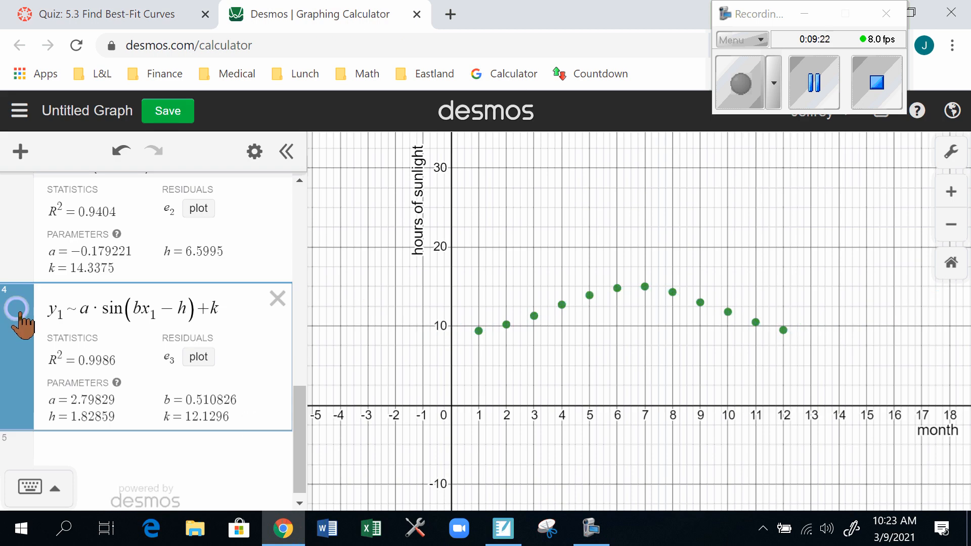
pyautogui.moveTo(303, 440)
pyautogui.mouseDown()
pyautogui.moveTo(310, 364)
pyautogui.moveTo(310, 431)
pyautogui.mouseUp()
pyautogui.click(16, 322)
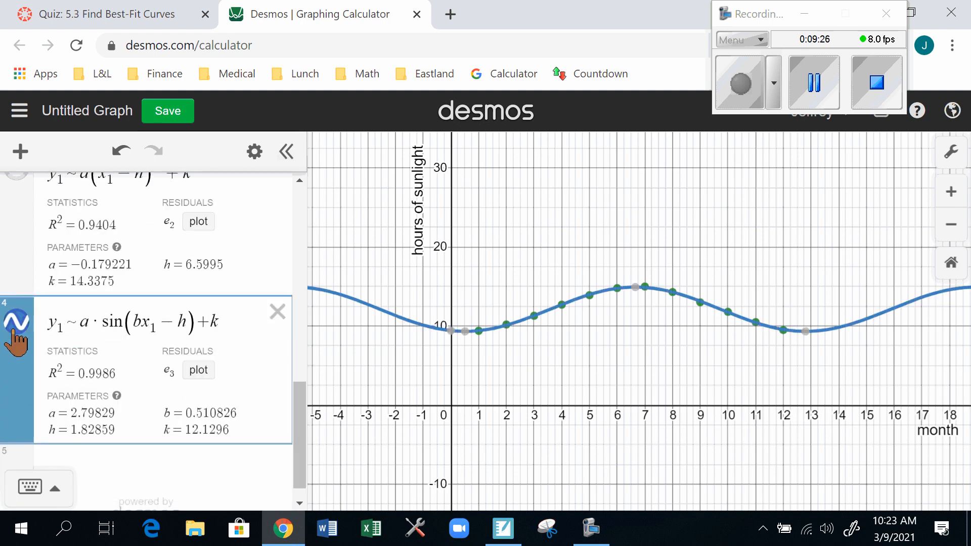
pyautogui.moveTo(606, 294)
pyautogui.mouseDown()
pyautogui.moveTo(699, 302)
pyautogui.moveTo(750, 332)
pyautogui.moveTo(818, 347)
pyautogui.moveTo(880, 318)
pyautogui.moveTo(814, 335)
pyautogui.mouseUp()
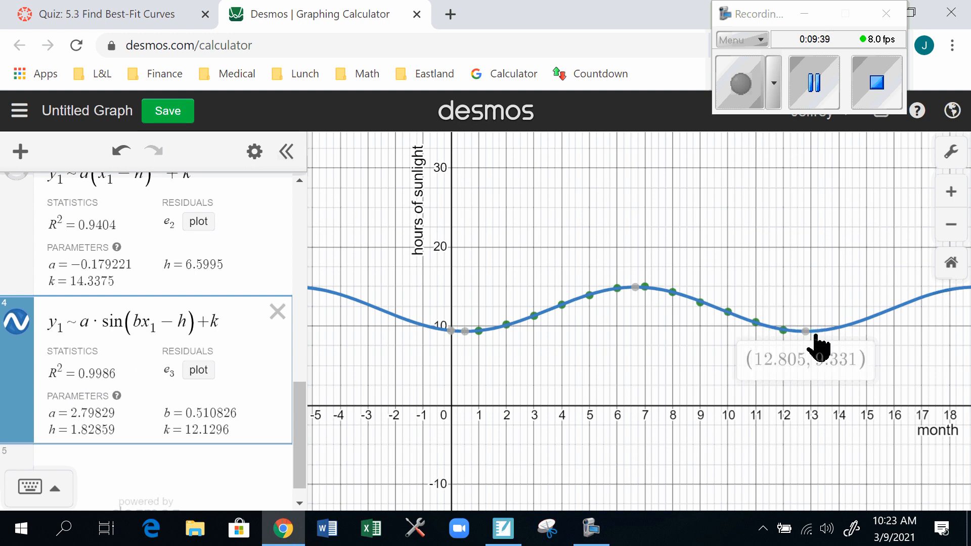
# Read the predicted hours of sunlight on the sine regression curve at months 13, 14 and 15, up close.
pyautogui.click(945, 199)
pyautogui.moveTo(851, 244); pyautogui.dragTo(596, 248)
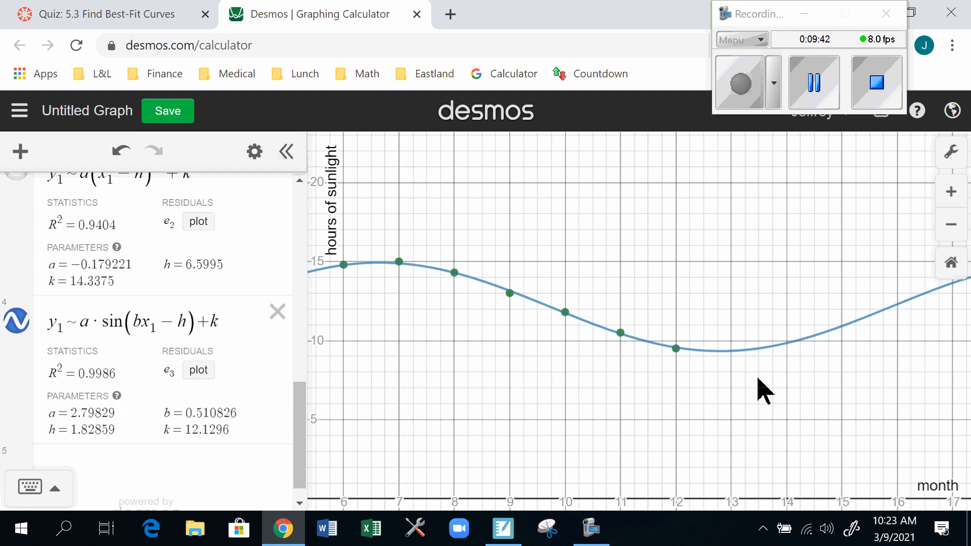
pyautogui.moveTo(749, 349); pyautogui.dragTo(733, 353)
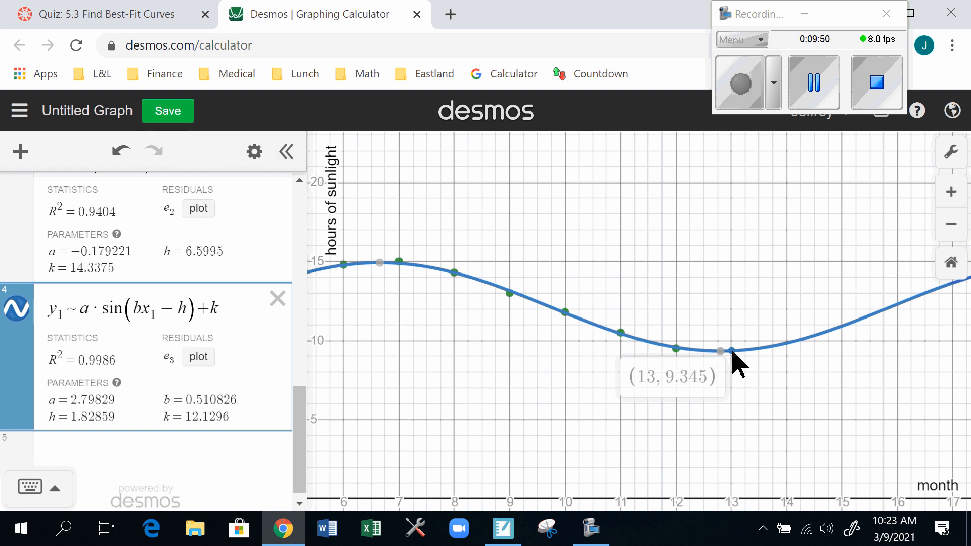
pyautogui.moveTo(732, 350); pyautogui.dragTo(787, 345)
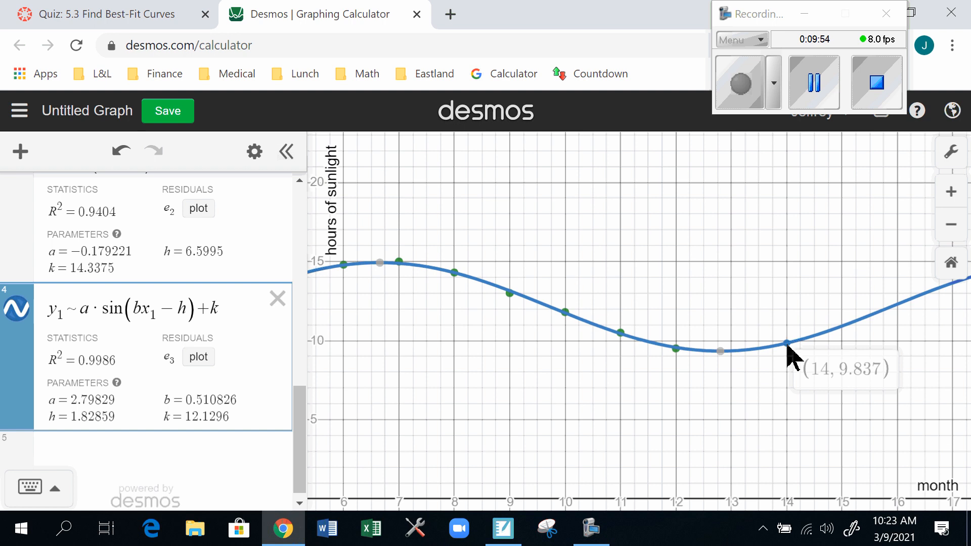
pyautogui.moveTo(788, 345); pyautogui.dragTo(843, 327)
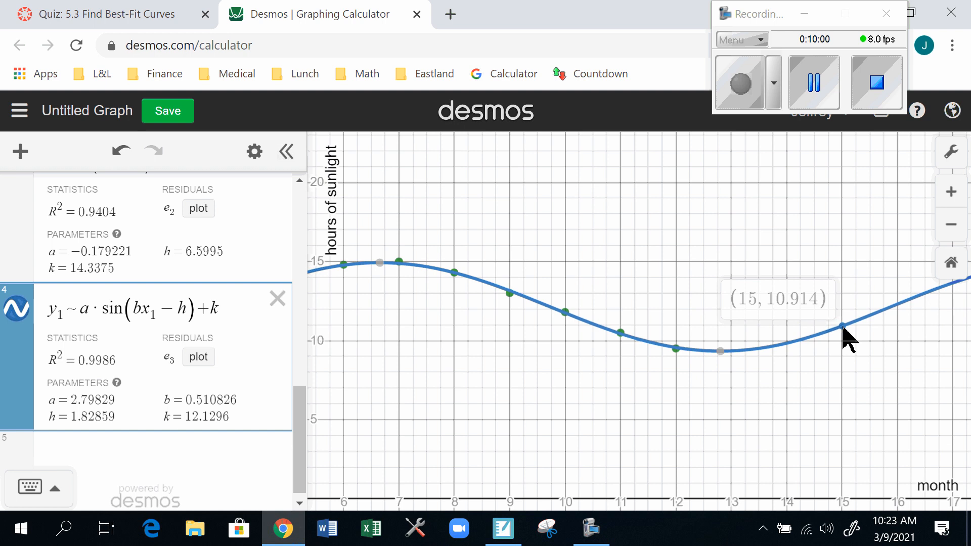
pyautogui.moveTo(843, 328); pyautogui.dragTo(844, 330)
# Compare the points with the sine curve hidden and shown, trace it to month 16 and back to 14, and return to the quiz.
pyautogui.click(16, 310)
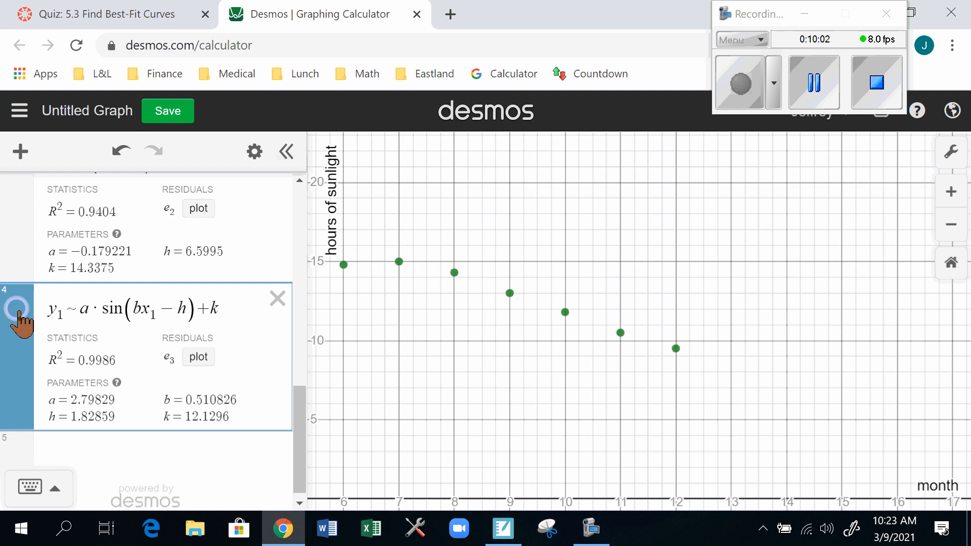
pyautogui.click(18, 310)
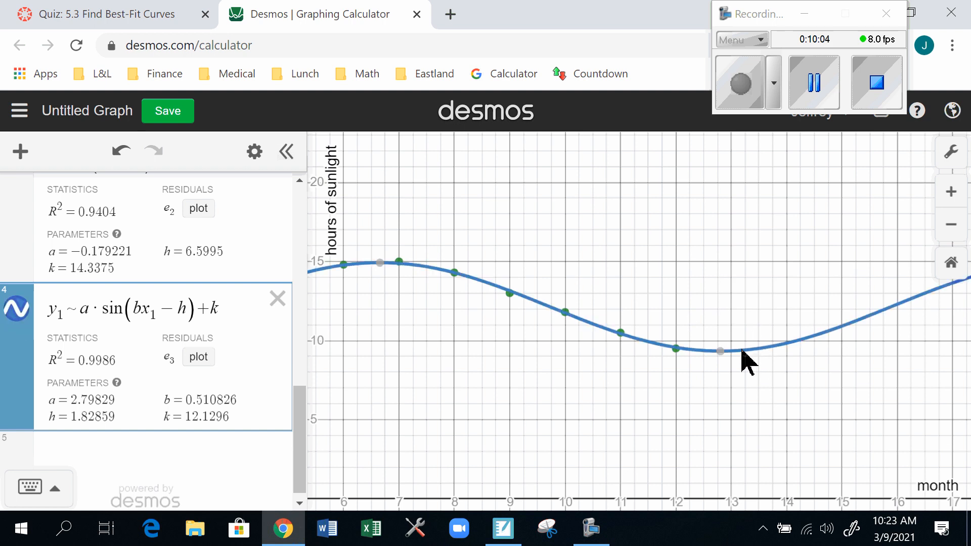
pyautogui.moveTo(742, 349)
pyautogui.mouseDown()
pyautogui.moveTo(885, 310)
pyautogui.moveTo(737, 364)
pyautogui.moveTo(731, 355)
pyautogui.moveTo(760, 355)
pyautogui.moveTo(898, 303)
pyautogui.mouseUp()
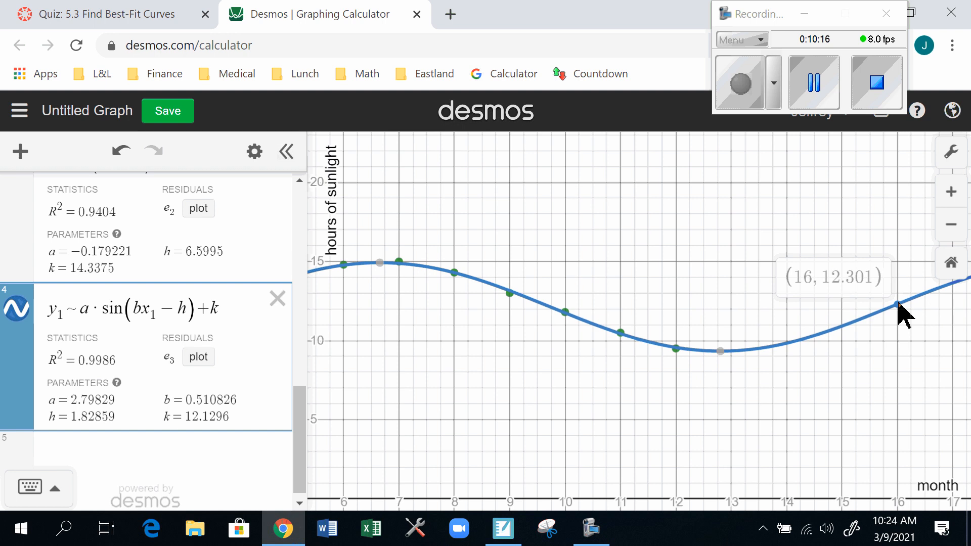
pyautogui.moveTo(898, 304)
pyautogui.mouseDown()
pyautogui.moveTo(769, 348)
pyautogui.moveTo(900, 305)
pyautogui.moveTo(788, 344)
pyautogui.mouseUp()
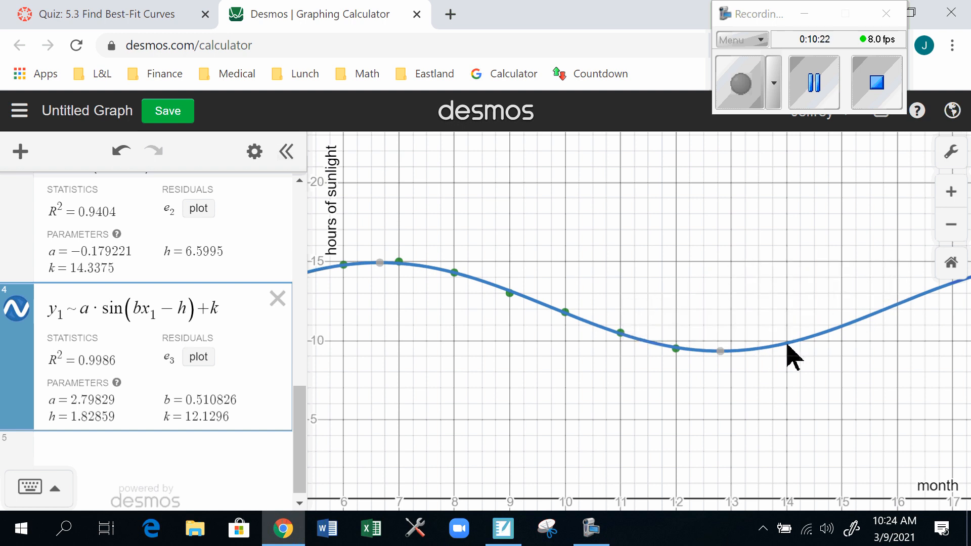
pyautogui.click(952, 225)
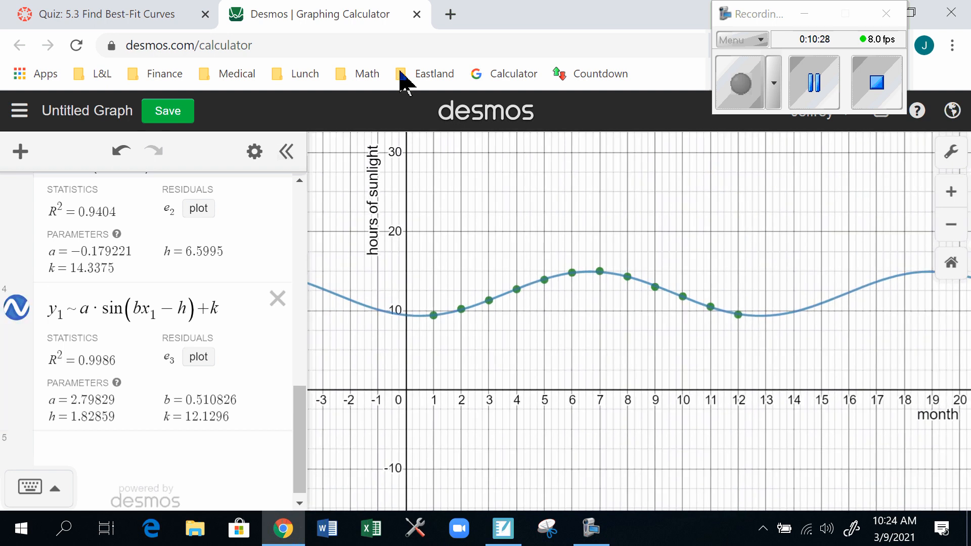
pyautogui.click(25, 8)
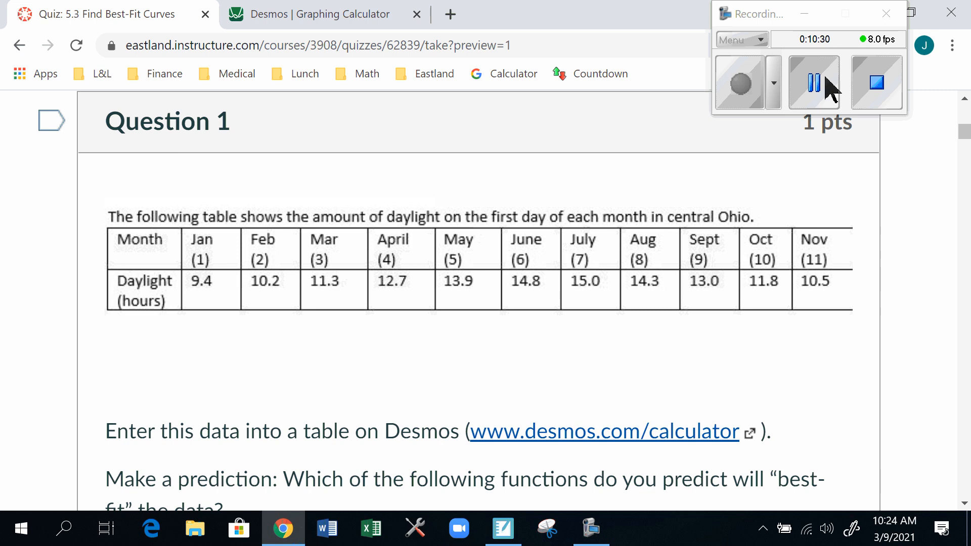